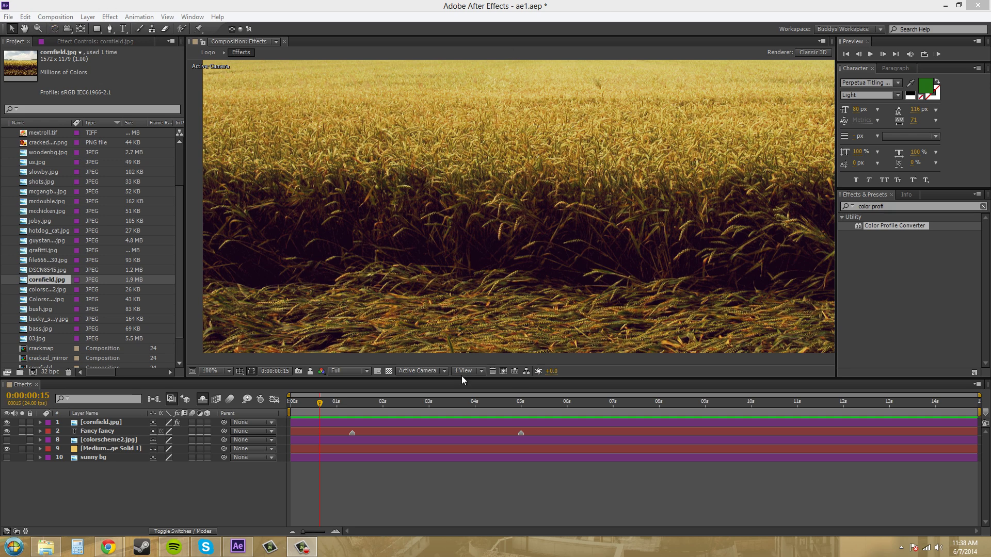
# Bring After Effects into focus, then review and close the Project Settings.
pyautogui.click(481, 486)
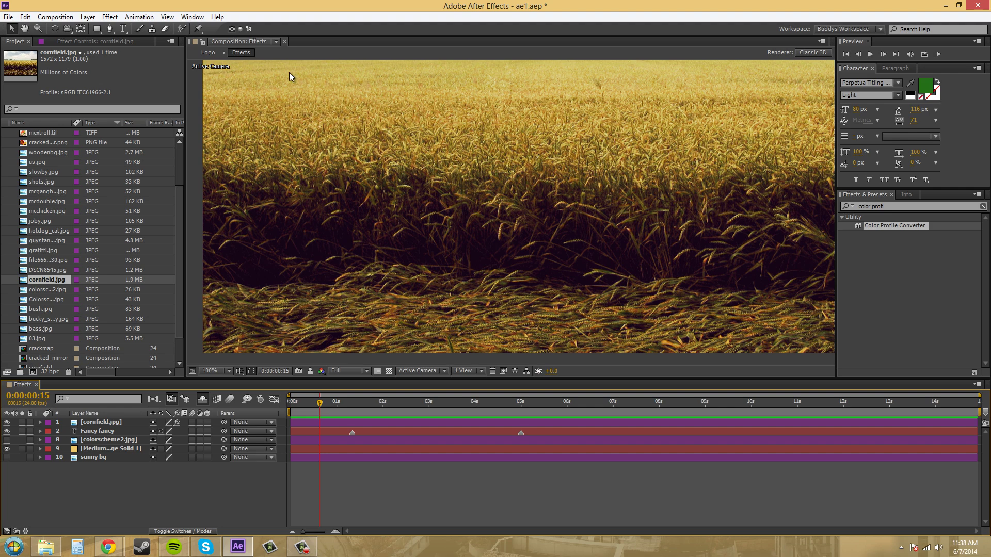
pyautogui.click(8, 16)
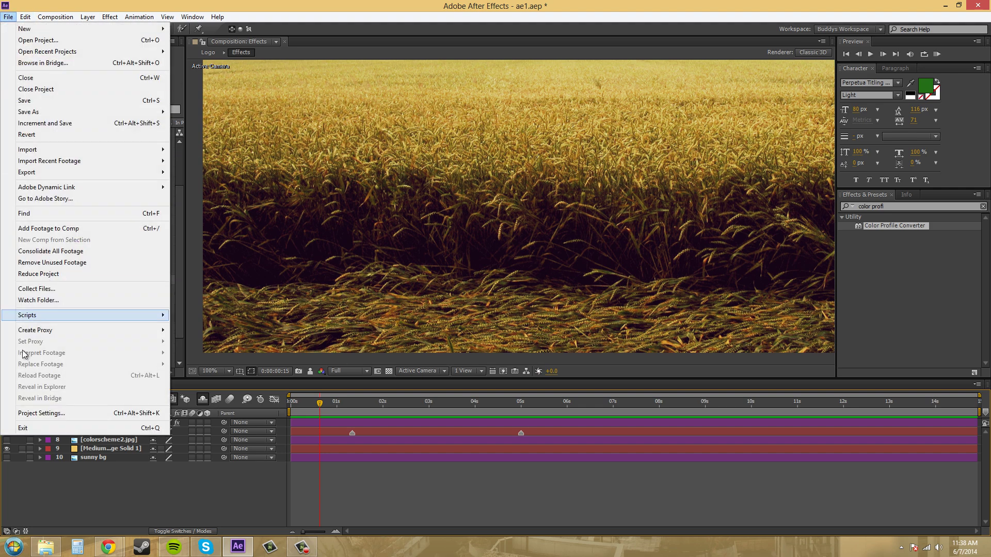
pyautogui.click(50, 416)
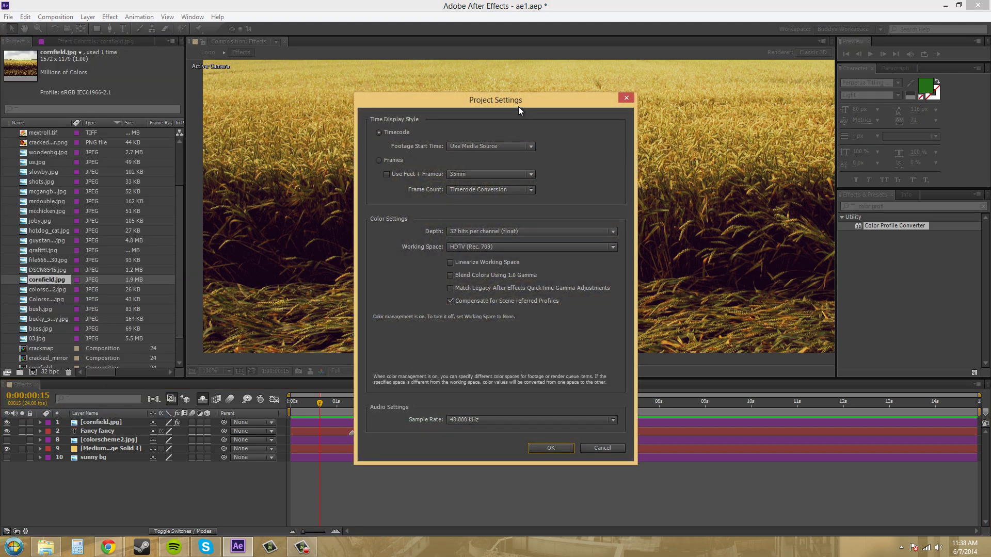
pyautogui.moveTo(517, 105); pyautogui.dragTo(590, 98)
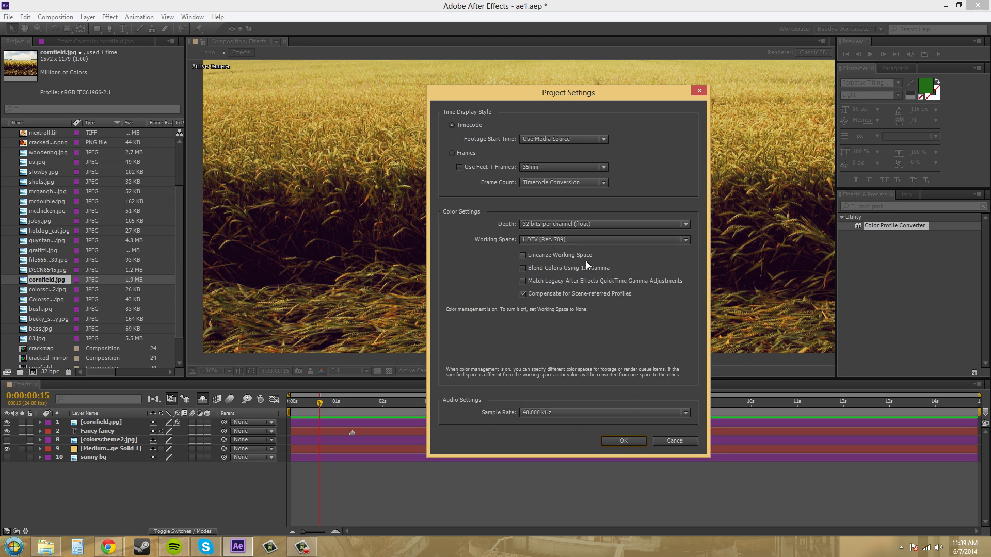
pyautogui.click(643, 441)
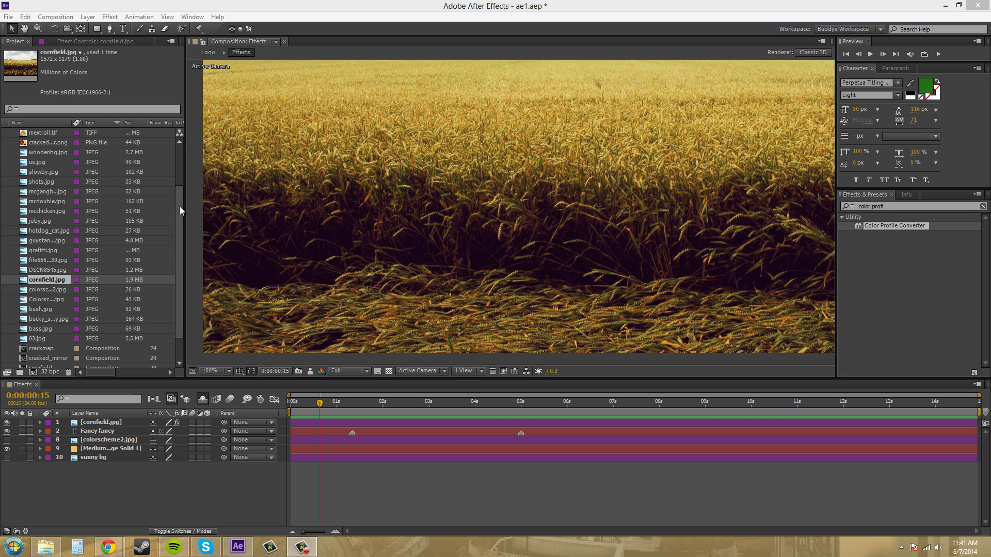
# Compare profiles of 03.jpg, bass.jpg, bucky_so_happy.jpg and guystanding.jpg, ending on grafitti.jpg's Adobe RGB (1998).
pyautogui.click(38, 338)
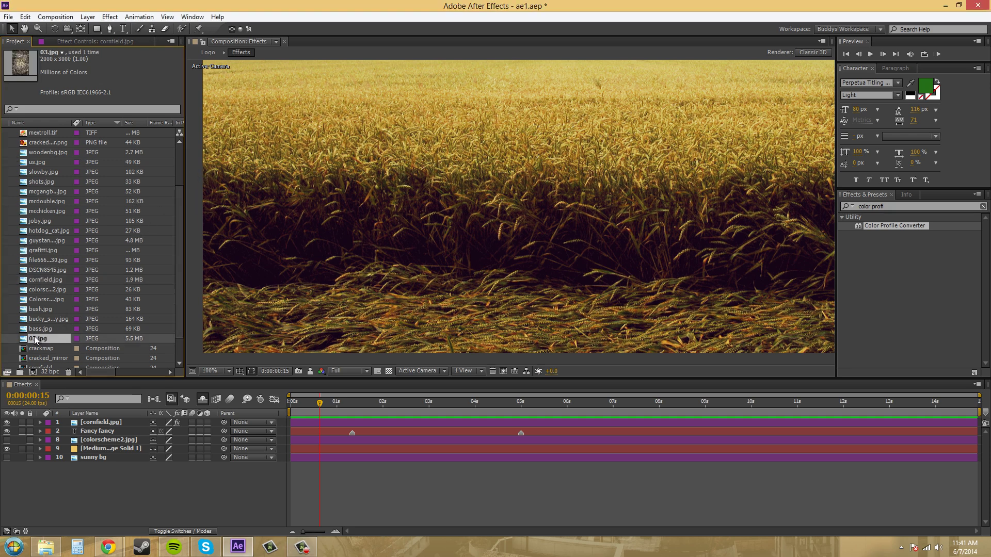
pyautogui.press('Up')
pyautogui.press('Up')
pyautogui.press('Up')
pyautogui.click(31, 327)
pyautogui.click(41, 335)
pyautogui.click(38, 320)
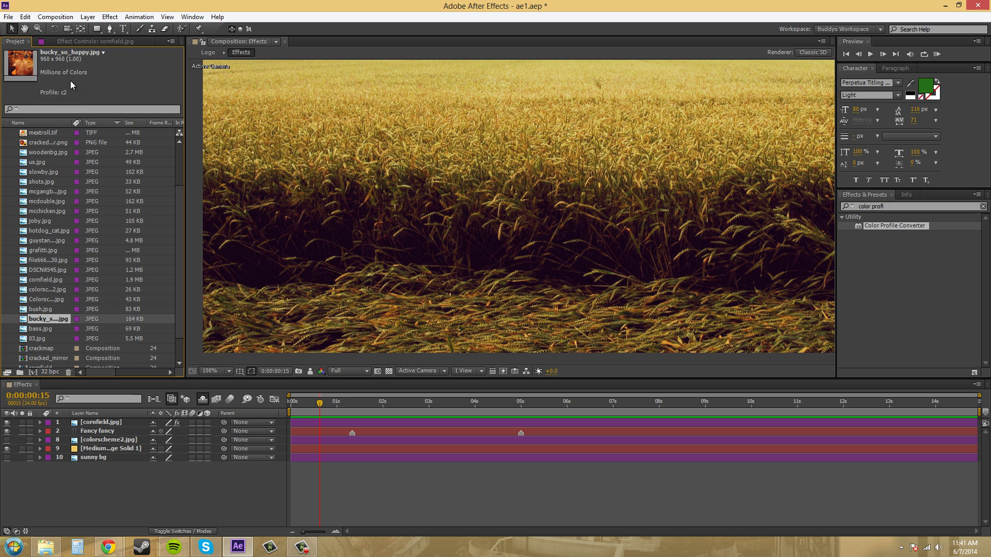
pyautogui.click(51, 268)
pyautogui.click(50, 252)
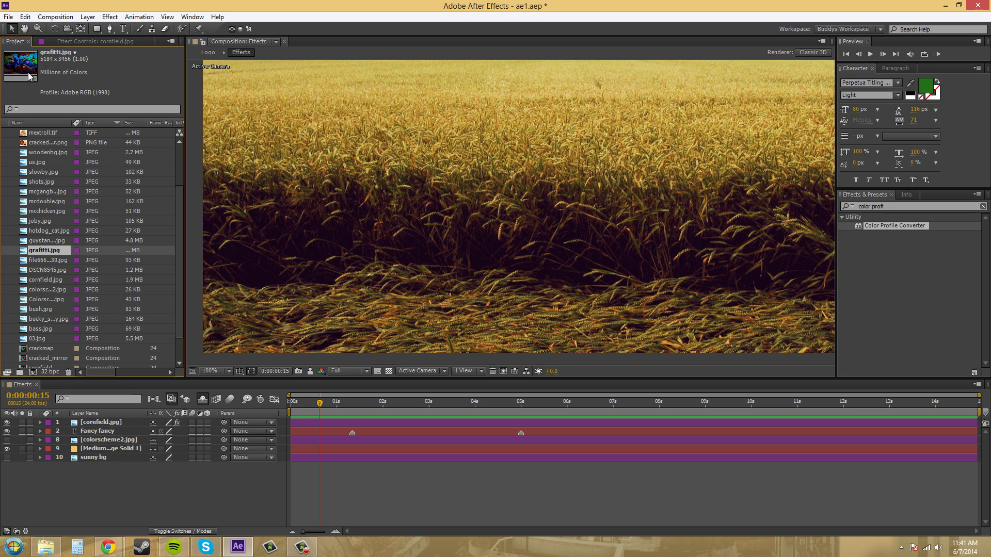
pyautogui.click(46, 242)
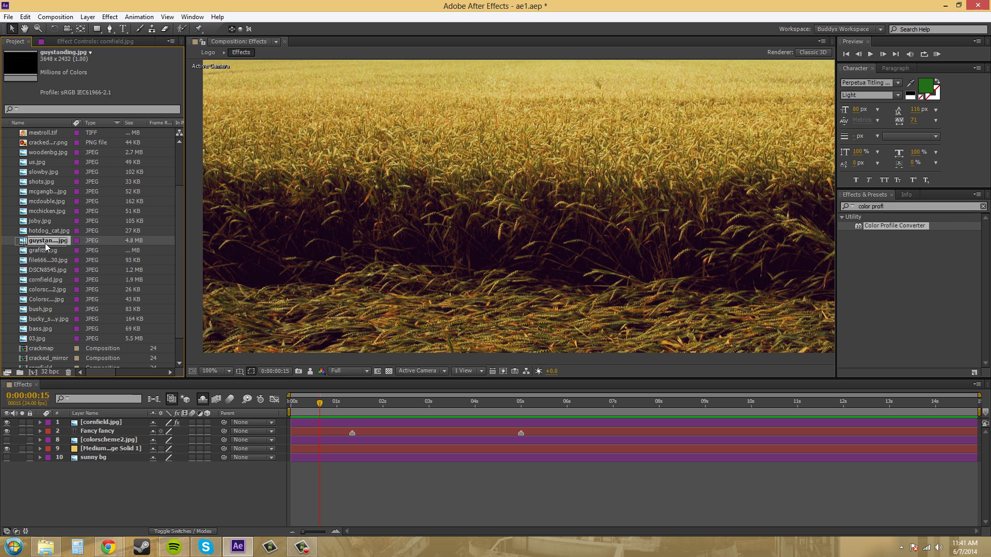
pyautogui.click(44, 251)
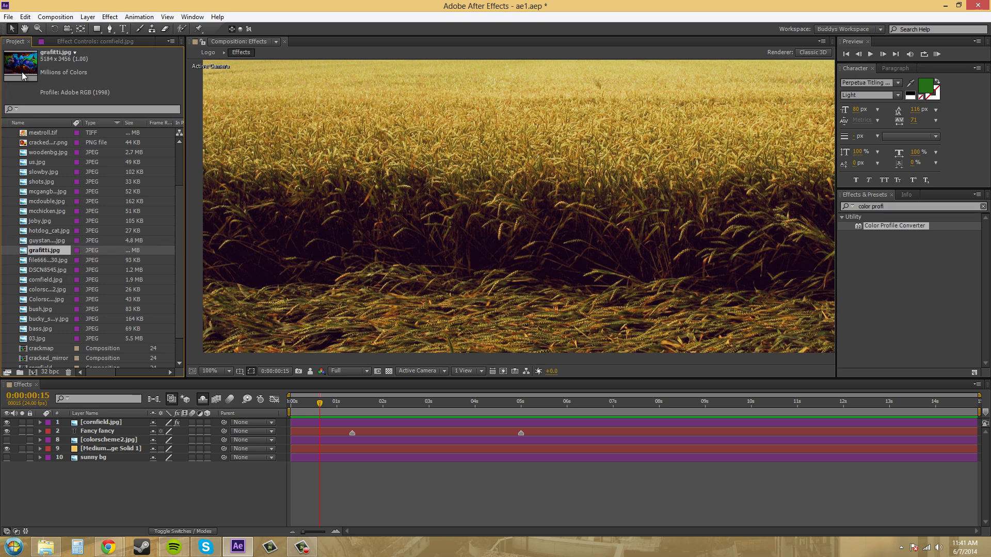
pyautogui.moveTo(97, 253); pyautogui.dragTo(571, 237)
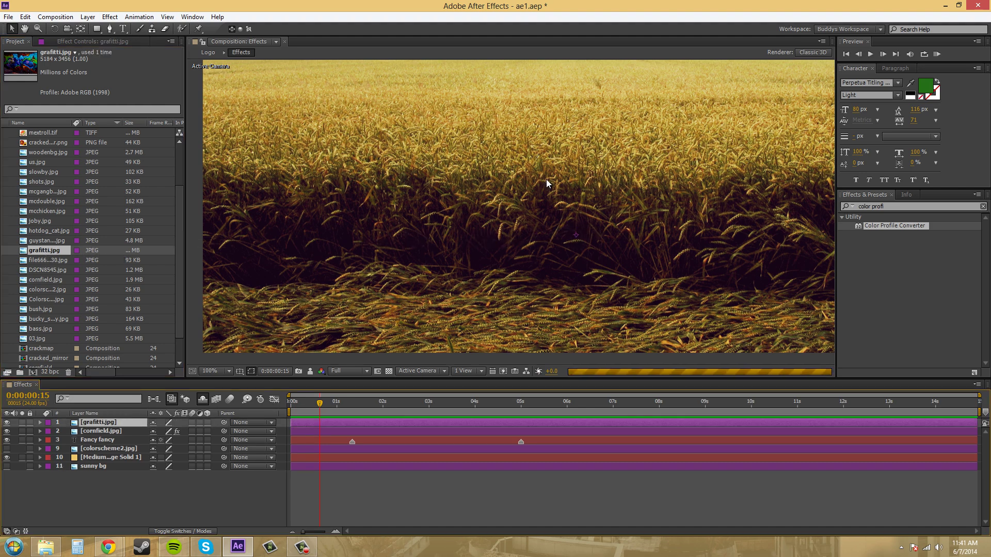
pyautogui.scroll(-2, 547, 189)
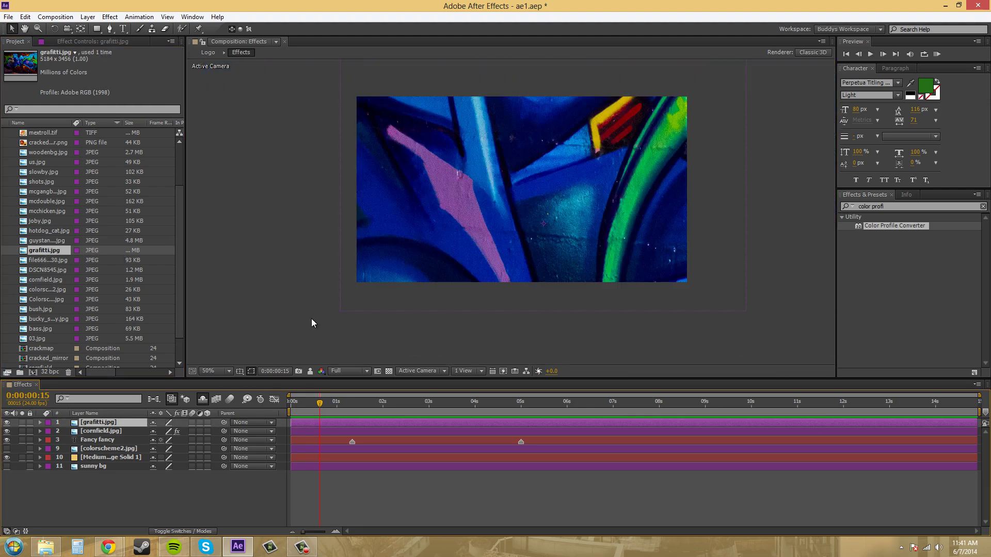
pyautogui.press('s')
pyautogui.moveTo(178, 430); pyautogui.dragTo(139, 427)
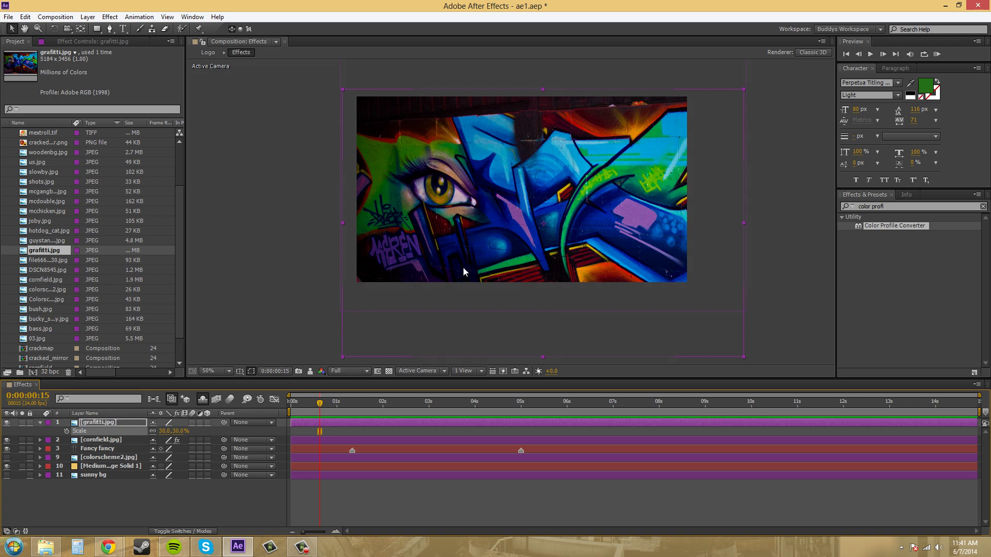
pyautogui.moveTo(537, 260); pyautogui.dragTo(535, 233)
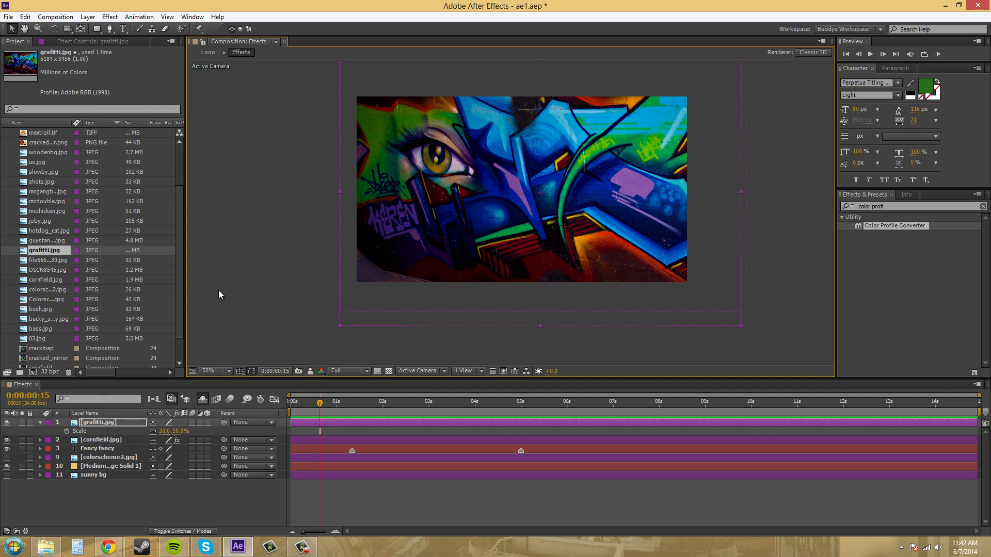
pyautogui.click(109, 423)
pyautogui.press('s')
pyautogui.click(119, 498)
pyautogui.click(110, 423)
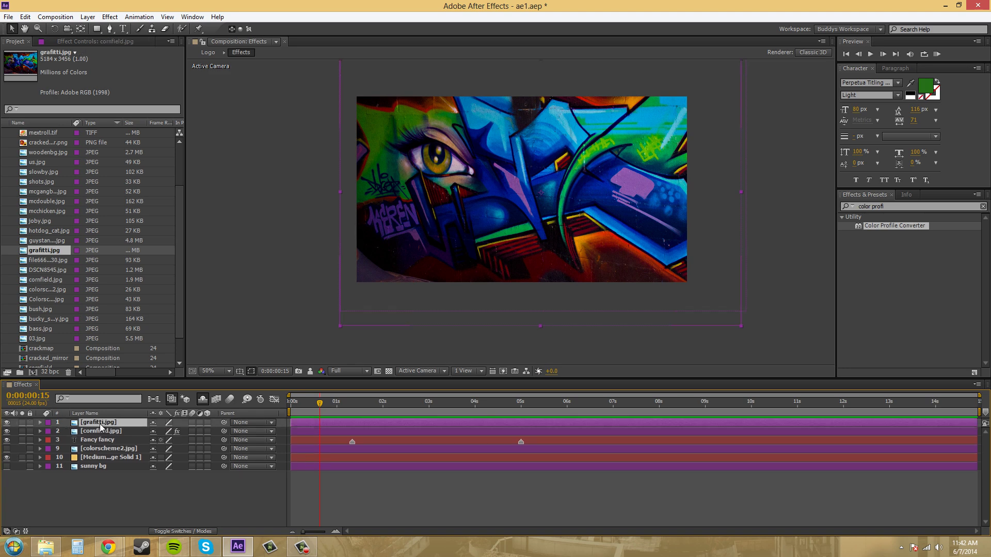
pyautogui.press('Delete')
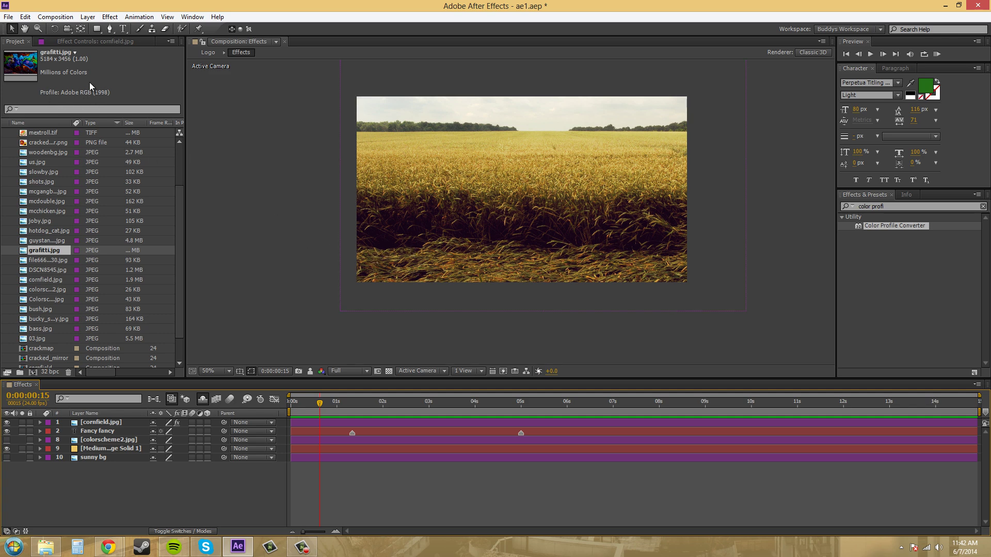
# Review Project Settings, zoom the composition to 100%, and select cornfield.jpg to show its sRGB profile.
pyautogui.click(9, 17)
pyautogui.click(46, 414)
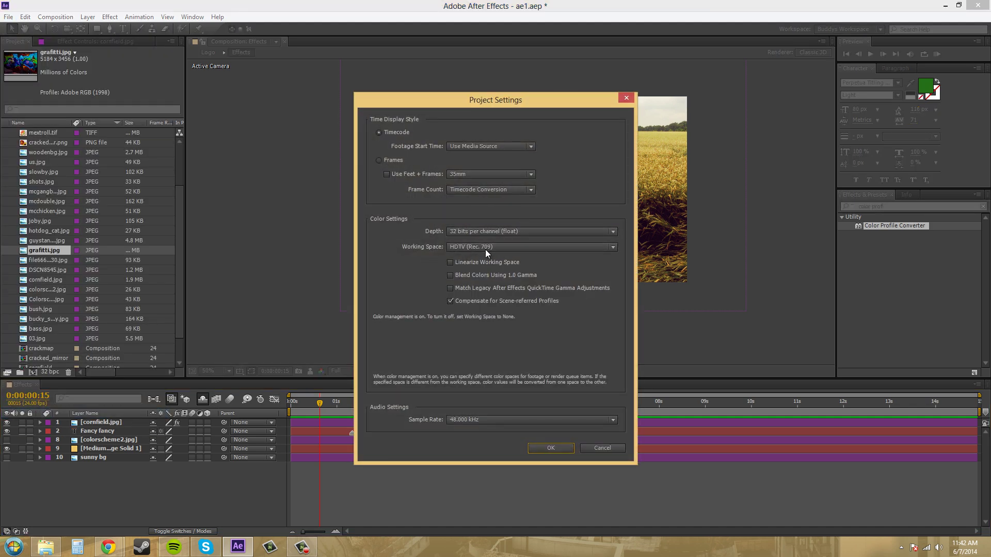
pyautogui.click(551, 448)
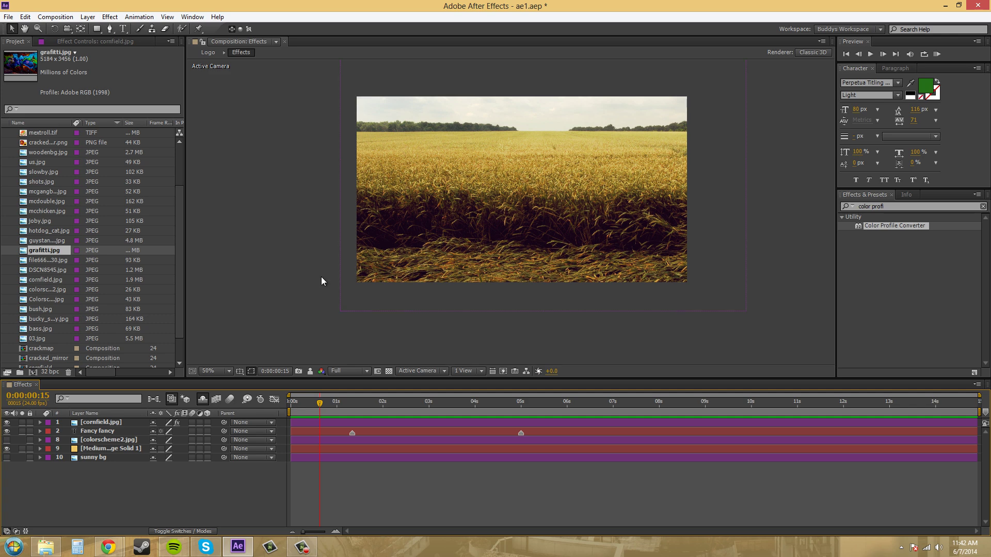
pyautogui.press('/')
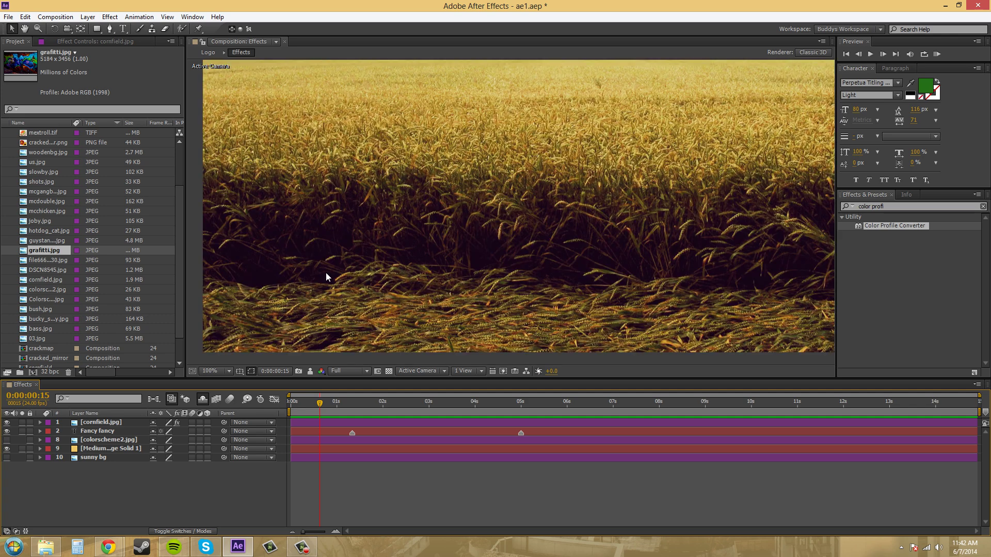
pyautogui.click(43, 281)
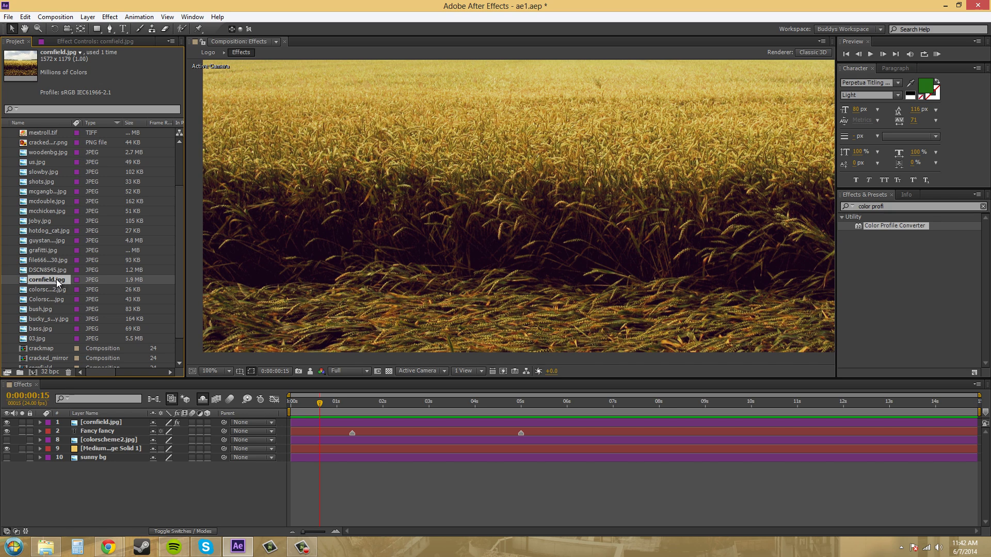
# Open cornfield.jpg's Color Management interpretation, toggle Preserve RGB on then off, and browse the Assign Profile list.
pyautogui.click(7, 373)
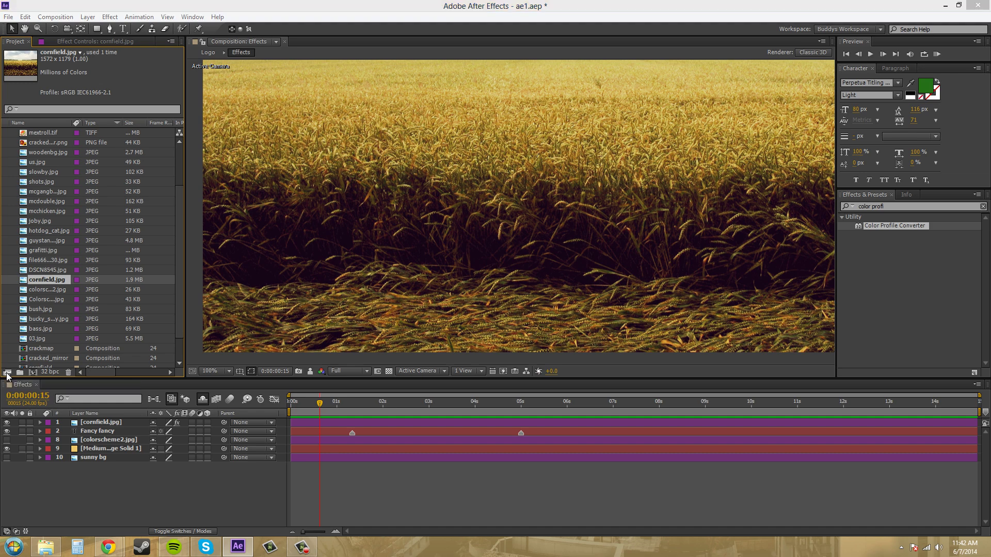
pyautogui.moveTo(457, 77); pyautogui.dragTo(620, 80)
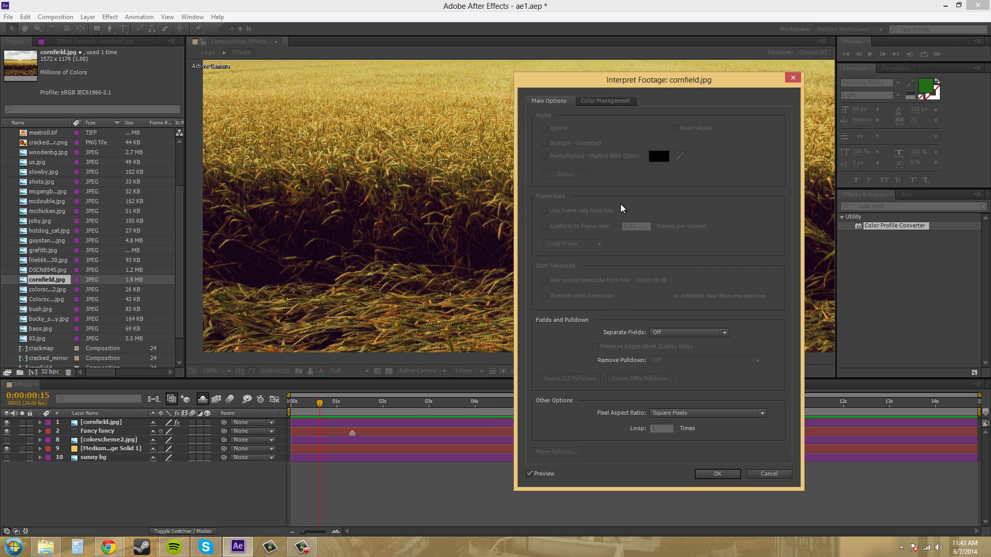
pyautogui.click(606, 101)
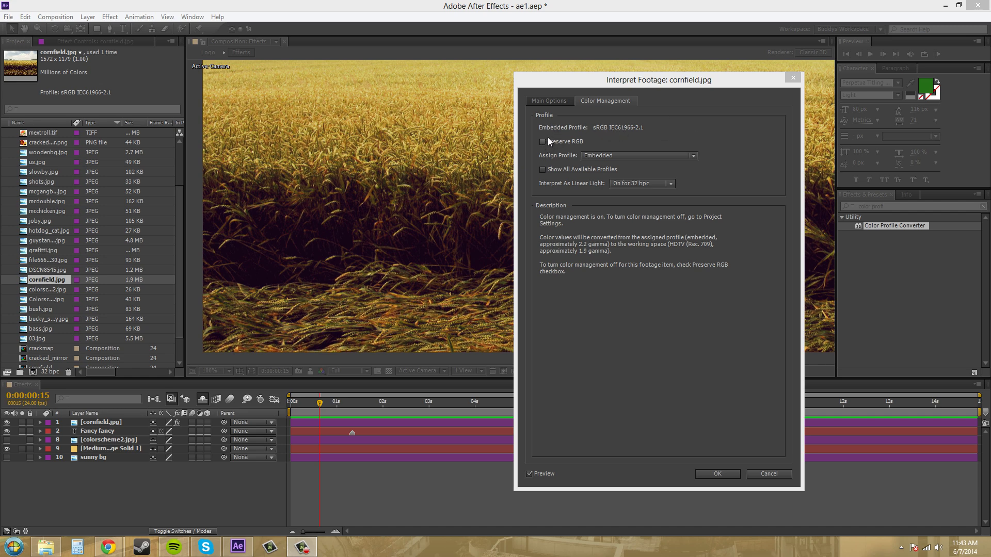
pyautogui.click(700, 84)
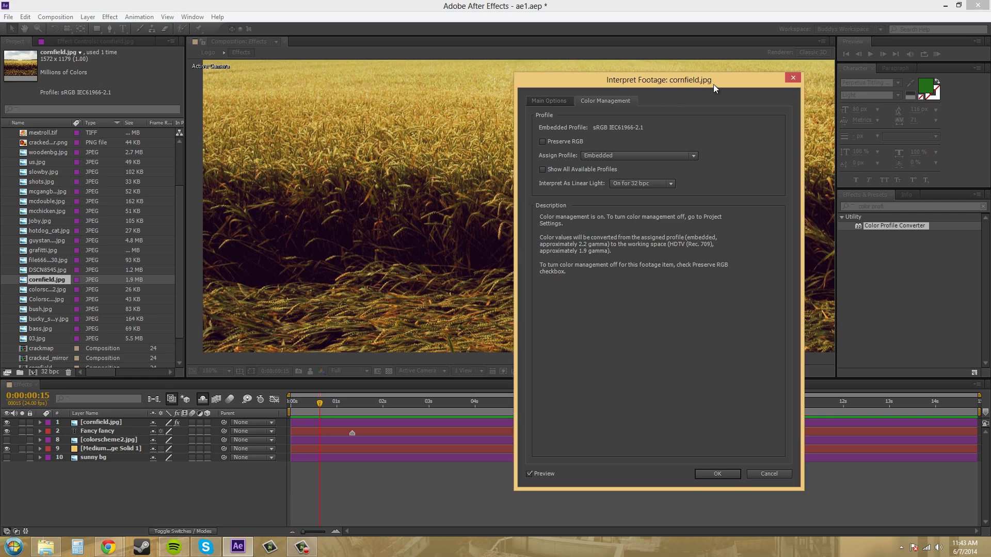
pyautogui.moveTo(738, 86); pyautogui.dragTo(857, 110)
pyautogui.click(690, 165)
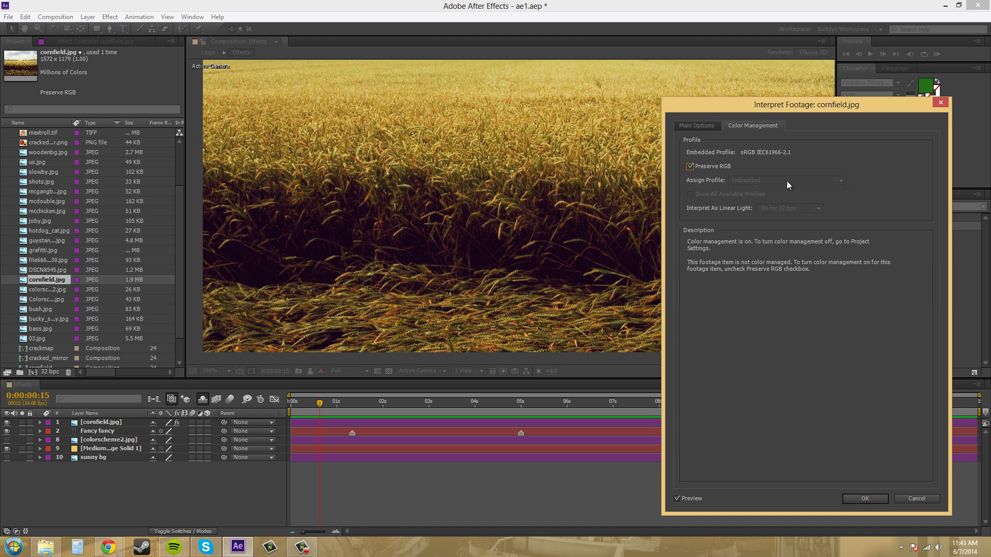
pyautogui.click(690, 167)
pyautogui.click(779, 178)
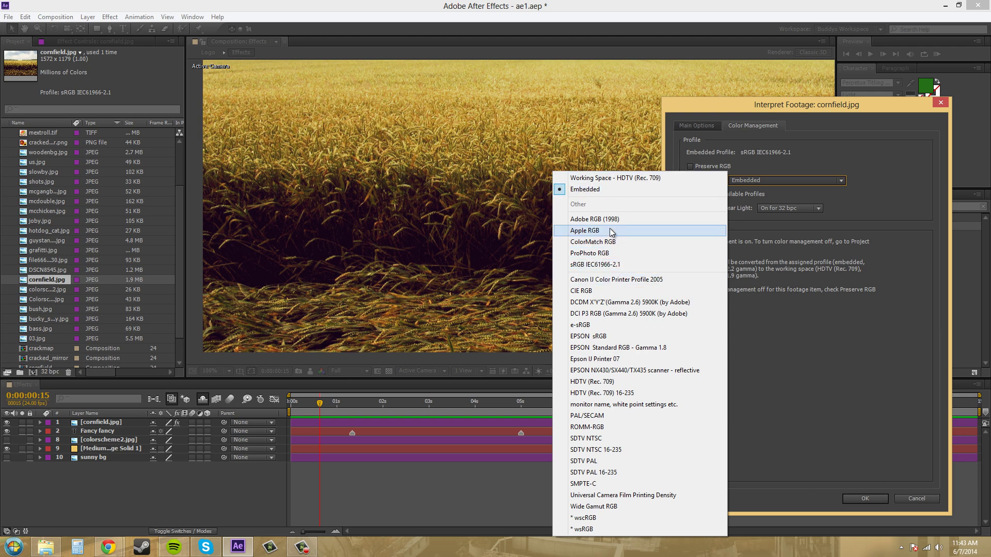
# Assign cornfield.jpg ProPhoto RGB briefly, then change its assigned profile to HDTV (Rec. 709).
pyautogui.click(852, 205)
pyautogui.click(816, 182)
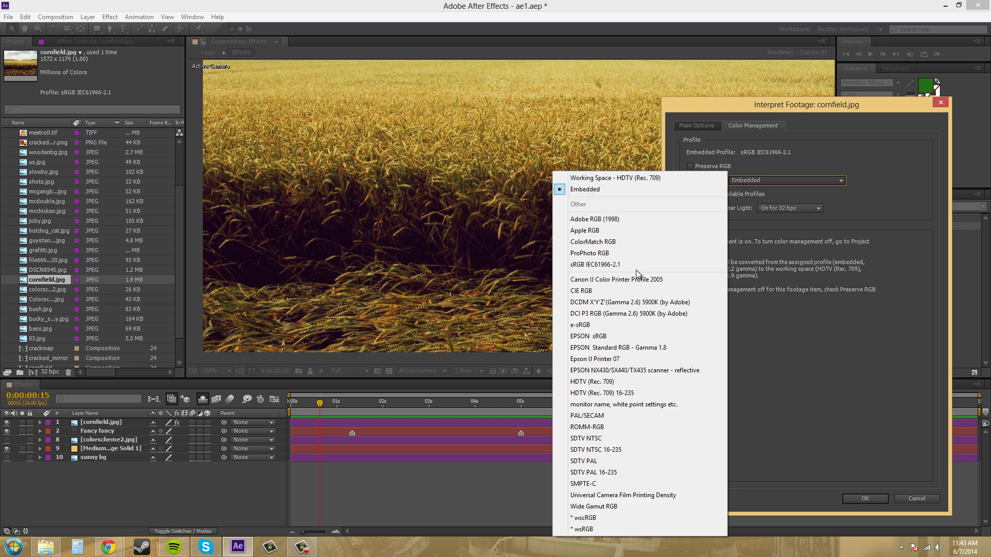
pyautogui.click(589, 253)
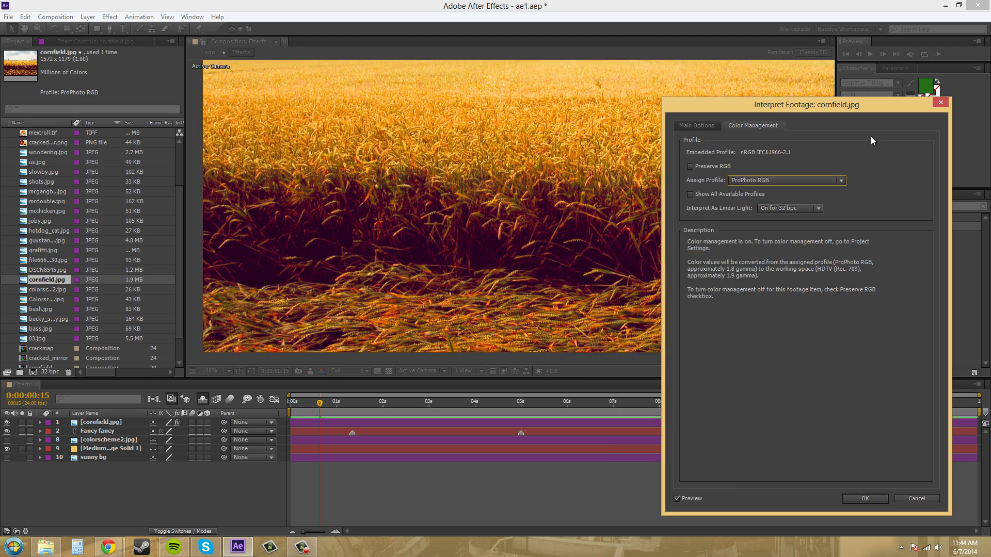
pyautogui.moveTo(809, 106); pyautogui.dragTo(890, 105)
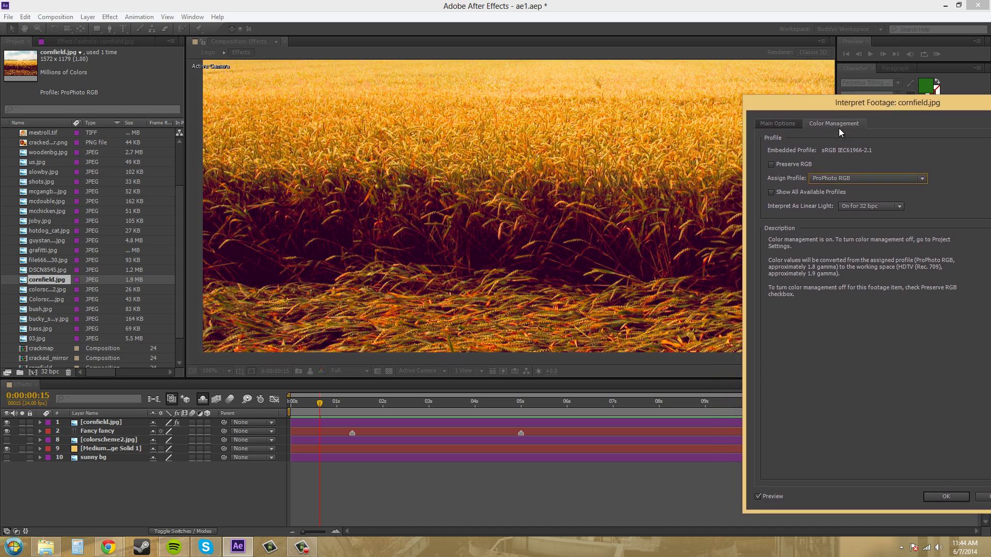
pyautogui.click(844, 178)
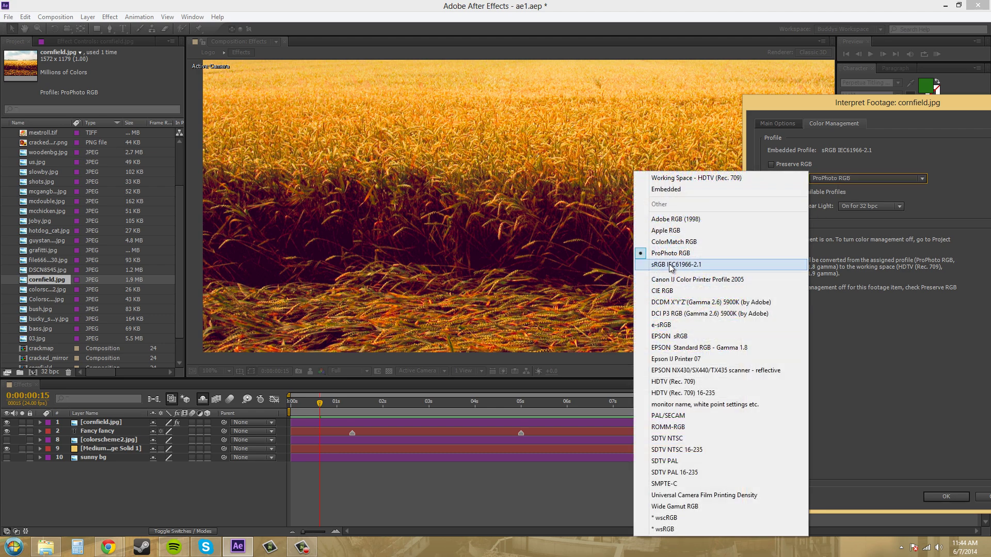
pyautogui.click(674, 383)
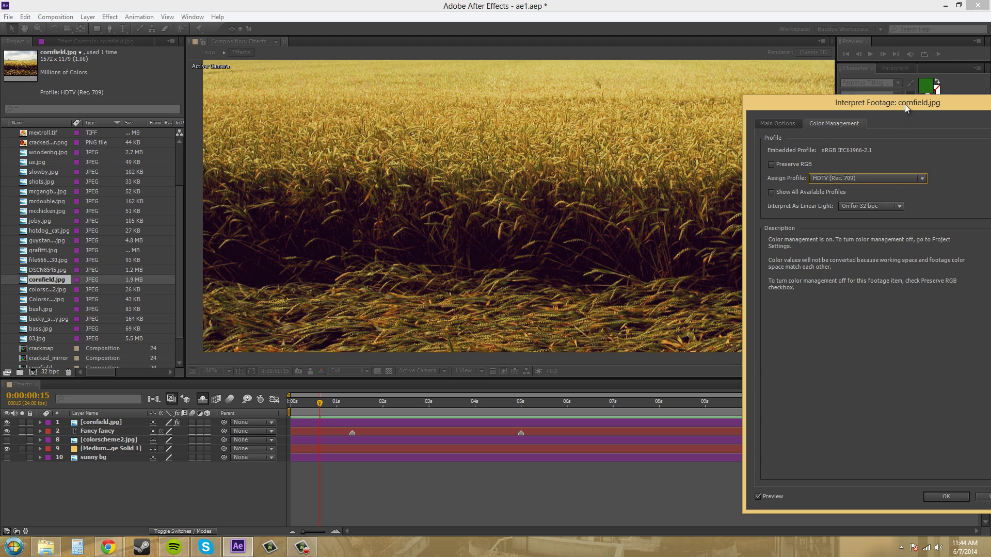
pyautogui.moveTo(905, 104); pyautogui.dragTo(763, 76)
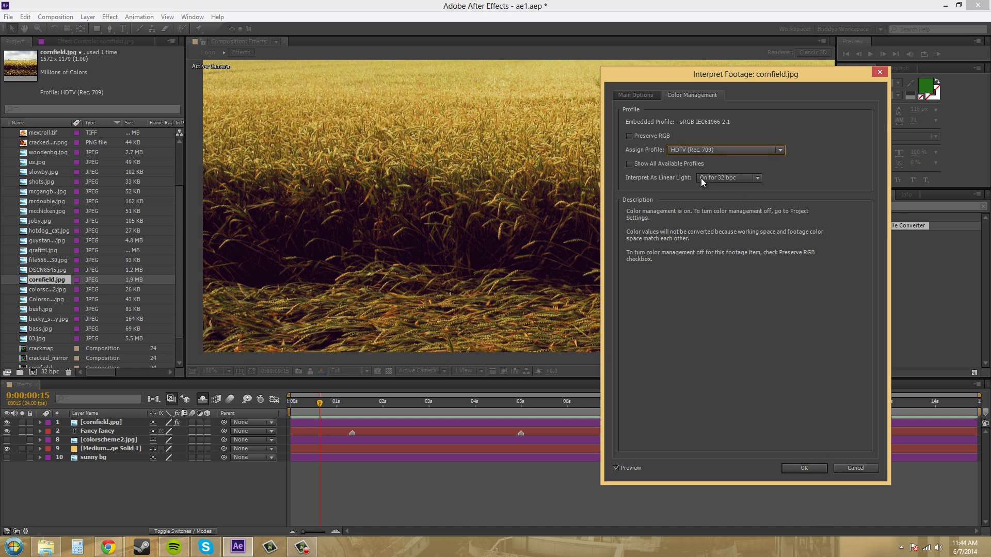
# Accept cornfield.jpg's HDTV interpretation, then set the project working space to sRGB IEC61966-2.1.
pyautogui.click(803, 468)
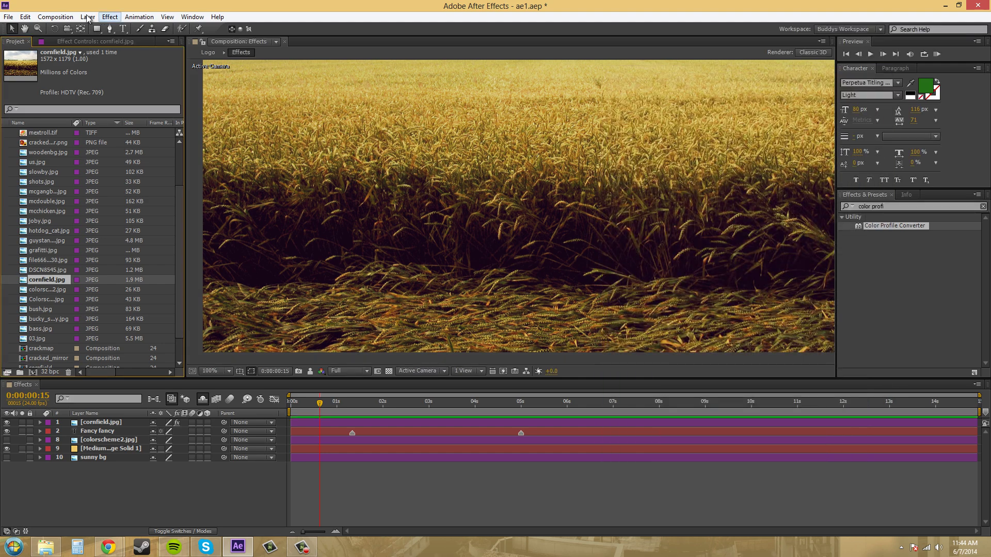
pyautogui.click(9, 17)
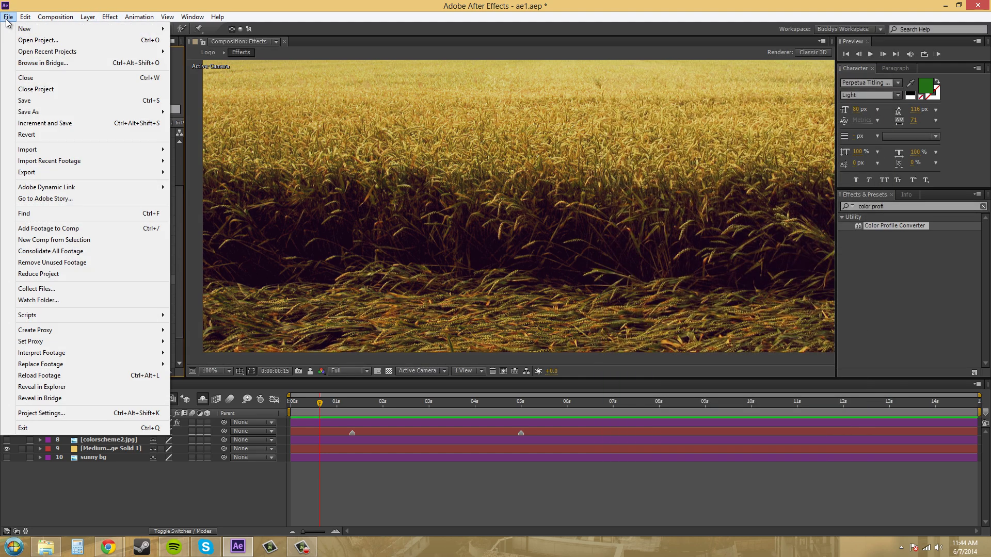
pyautogui.click(41, 413)
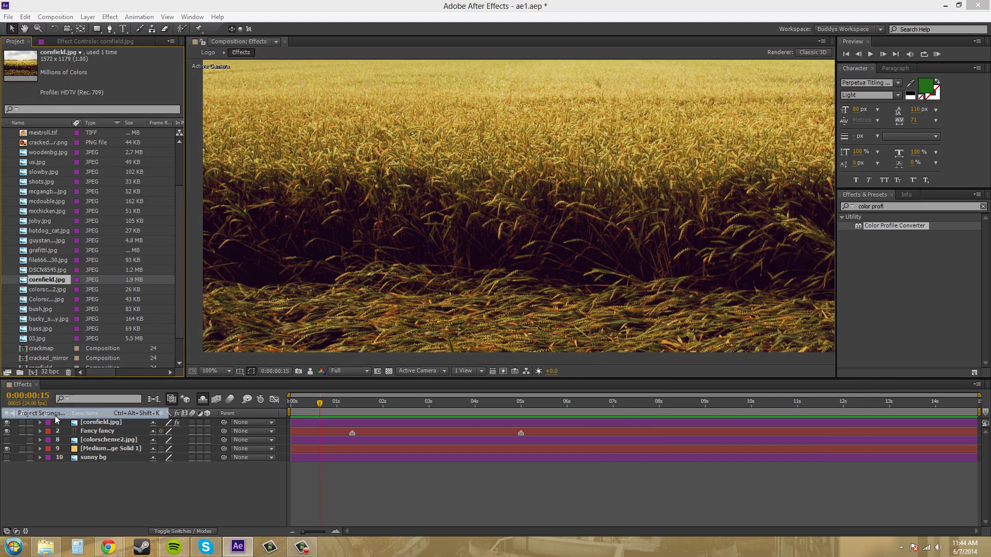
pyautogui.click(480, 247)
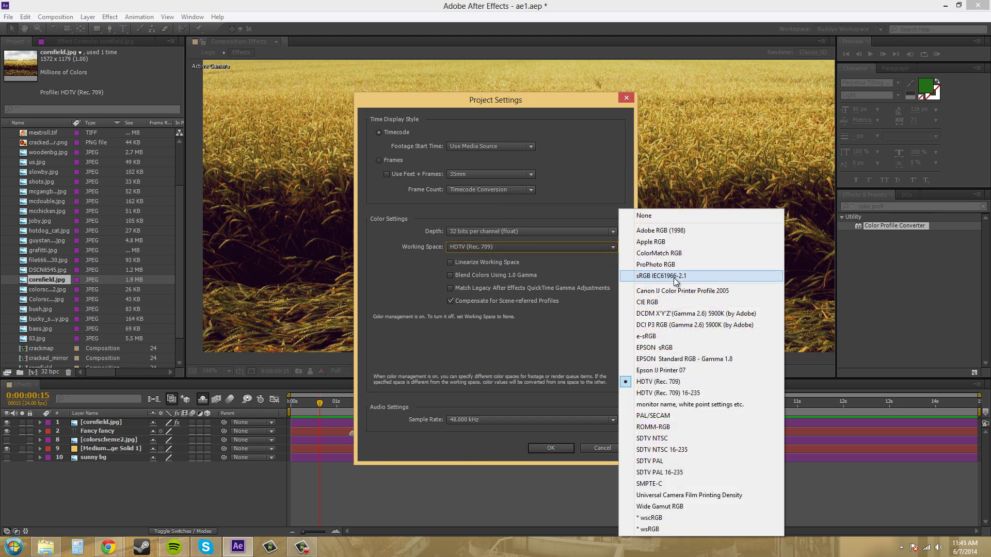
pyautogui.click(668, 278)
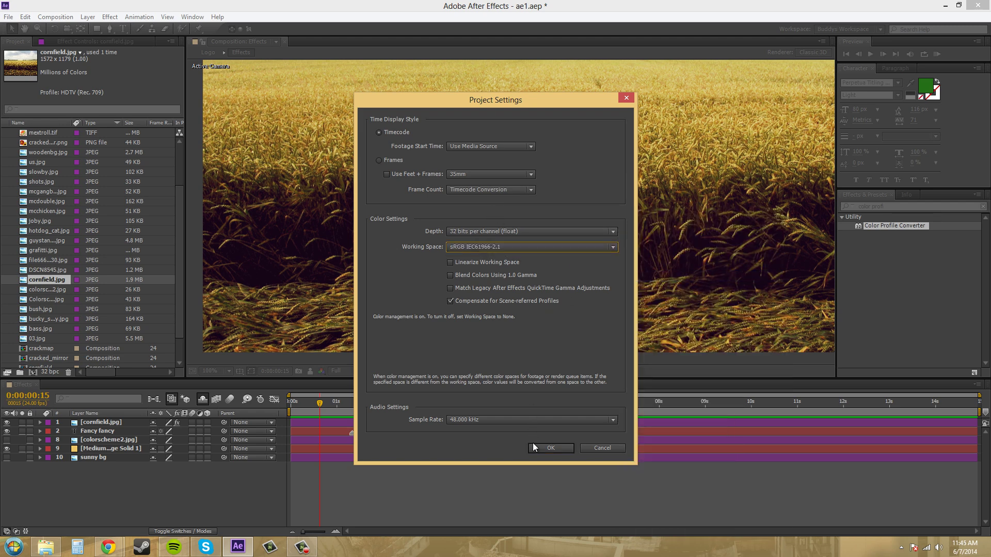
pyautogui.click(549, 448)
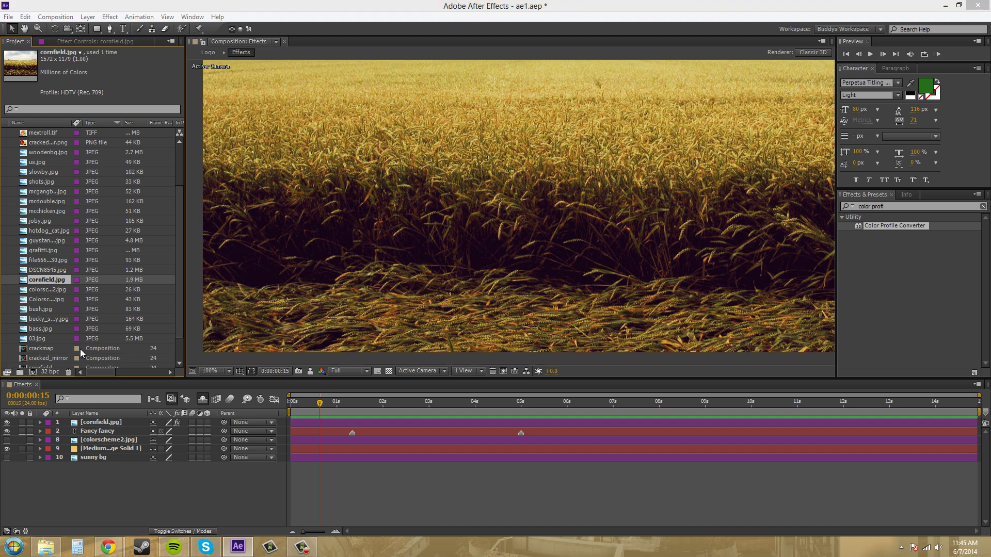
# Use Ctrl+Alt+G to assign cornfield.jpg the sRGB IEC61966-2.1 profile and confirm.
pyautogui.hotkey('ctrl', 'alt', 'g')
pyautogui.click(446, 98)
pyautogui.moveTo(475, 73); pyautogui.dragTo(649, 86)
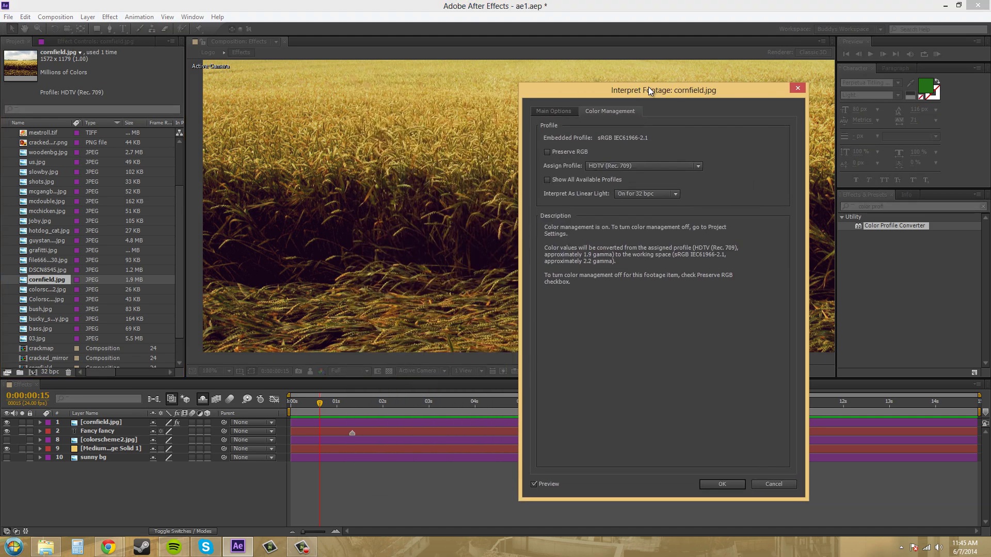
pyautogui.click(649, 166)
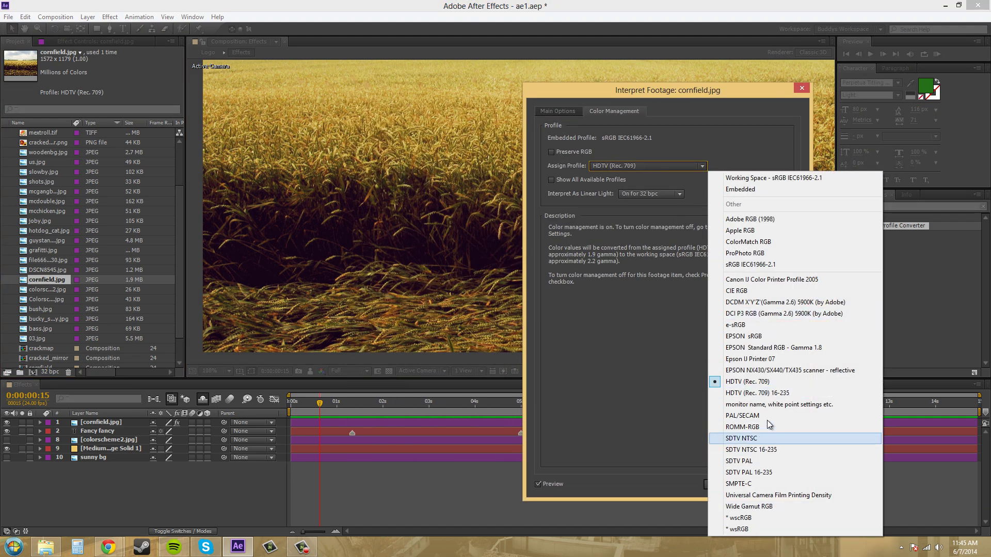
pyautogui.click(750, 264)
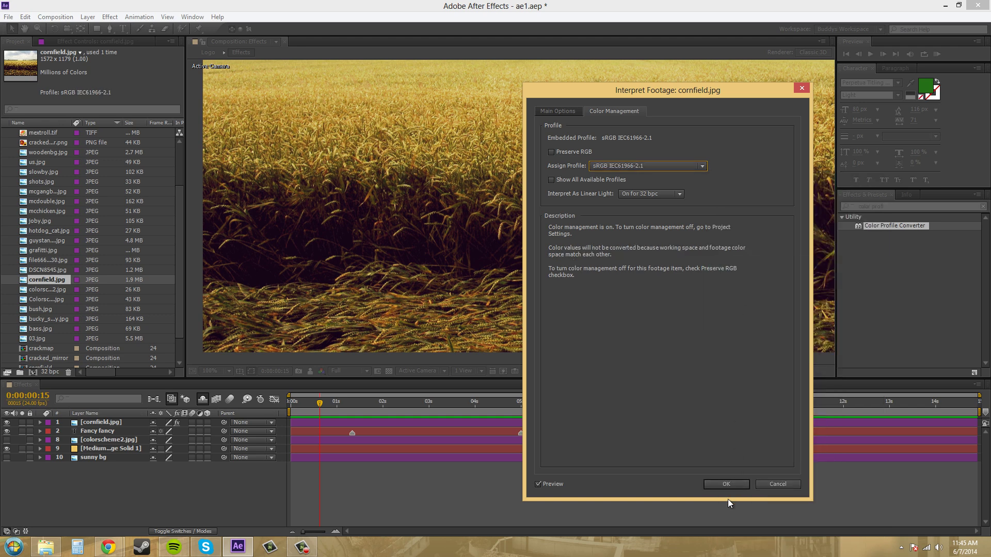
pyautogui.click(726, 484)
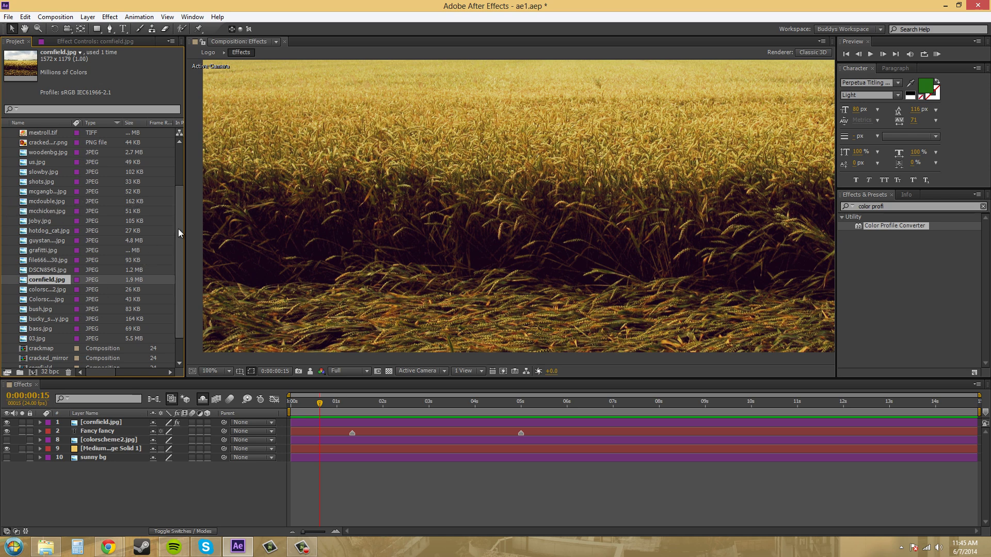
# Collapse Images, expand Video, and view each clip's profile from YOULionAboutToJump.wmv through the DPX clip.
pyautogui.moveTo(179, 225); pyautogui.dragTo(175, 144)
pyautogui.click(6, 163)
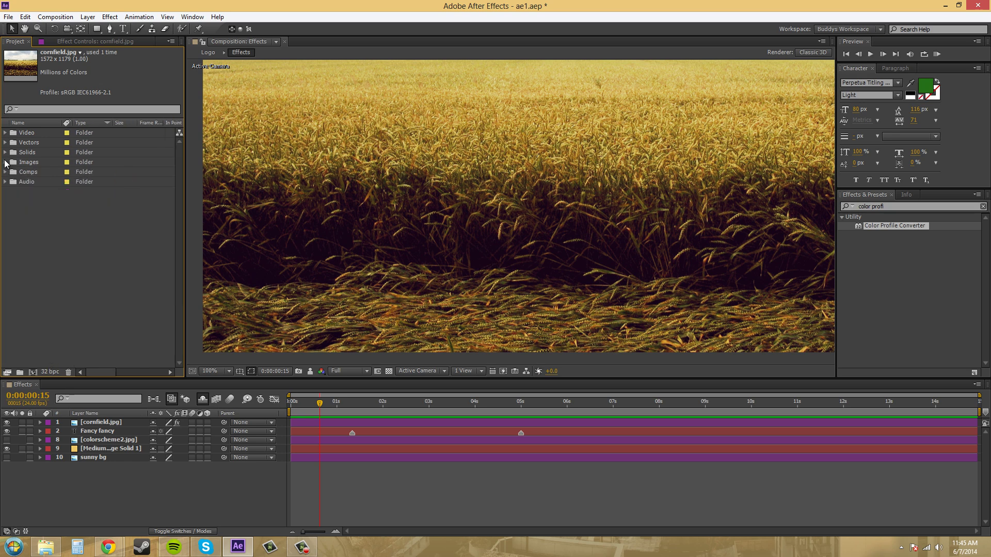
pyautogui.click(5, 133)
pyautogui.click(37, 144)
pyautogui.click(42, 155)
pyautogui.click(43, 163)
pyautogui.click(43, 173)
pyautogui.click(46, 183)
pyautogui.click(48, 192)
# Recheck the 00274, RFactory, 20140602 and Jackass clips' profiles, ending on YOULionAboutToJump.wmv.
pyautogui.click(47, 181)
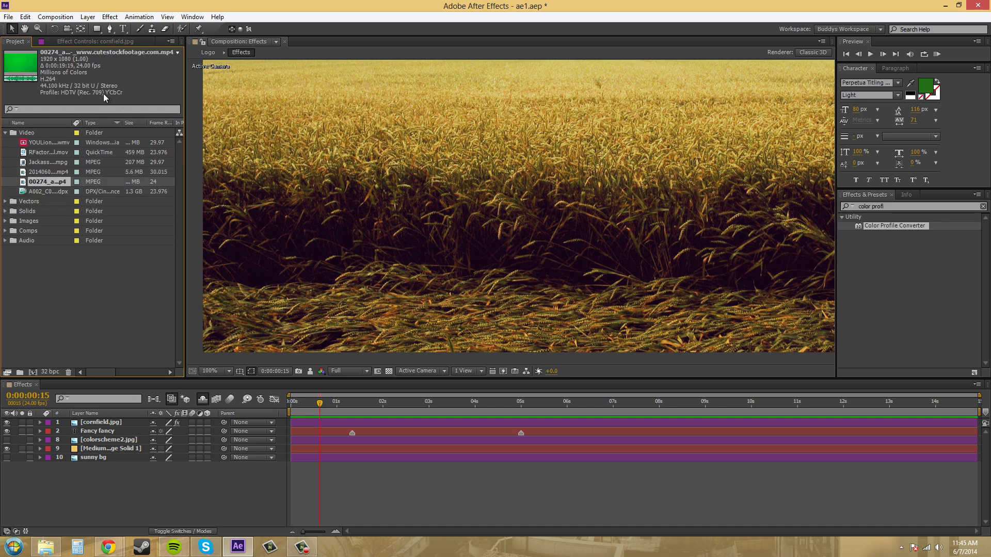
pyautogui.click(44, 151)
pyautogui.click(39, 169)
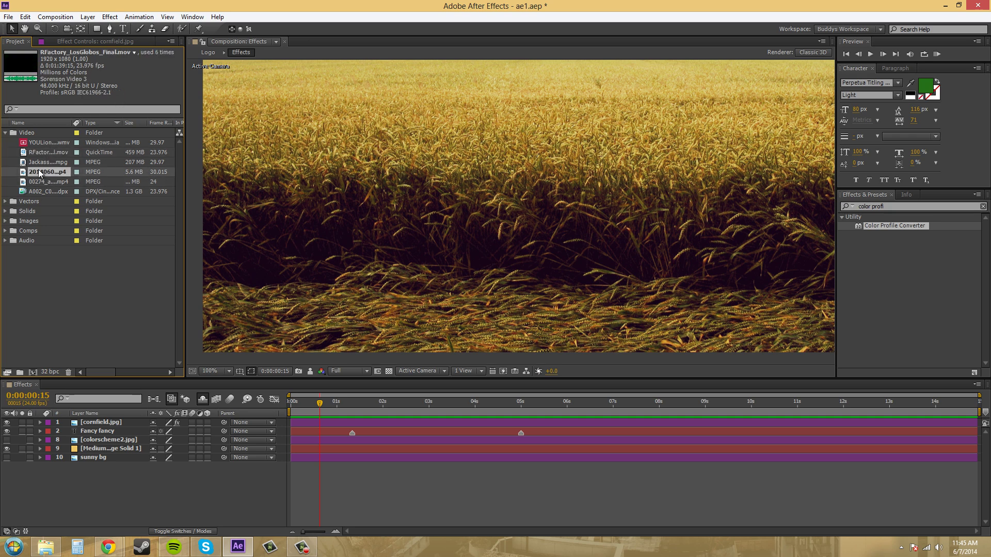
pyautogui.click(45, 165)
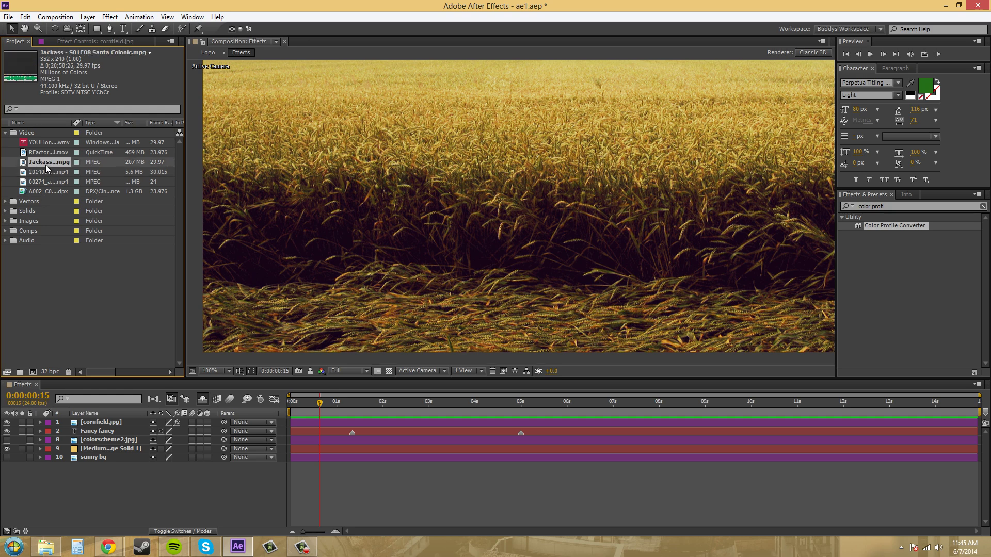
pyautogui.click(43, 144)
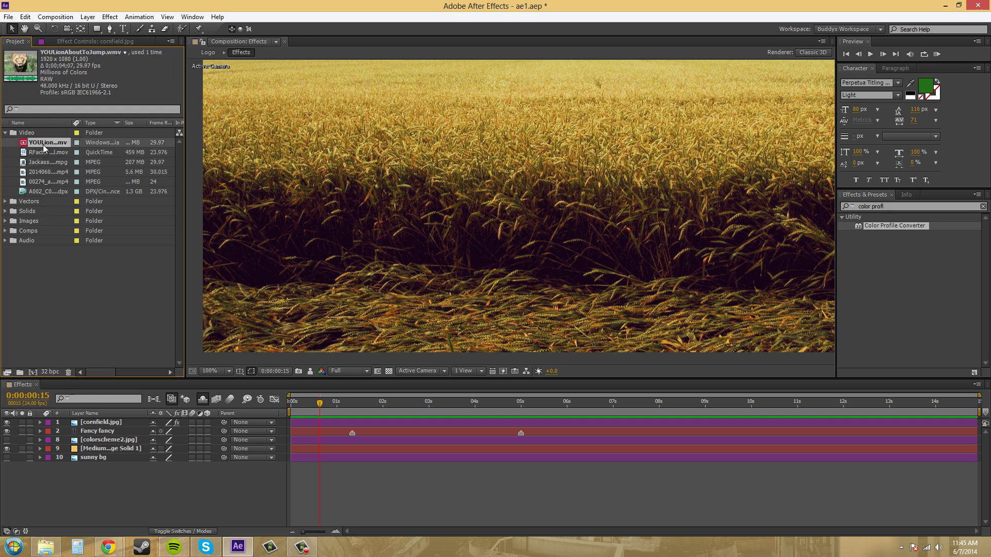
pyautogui.click(41, 153)
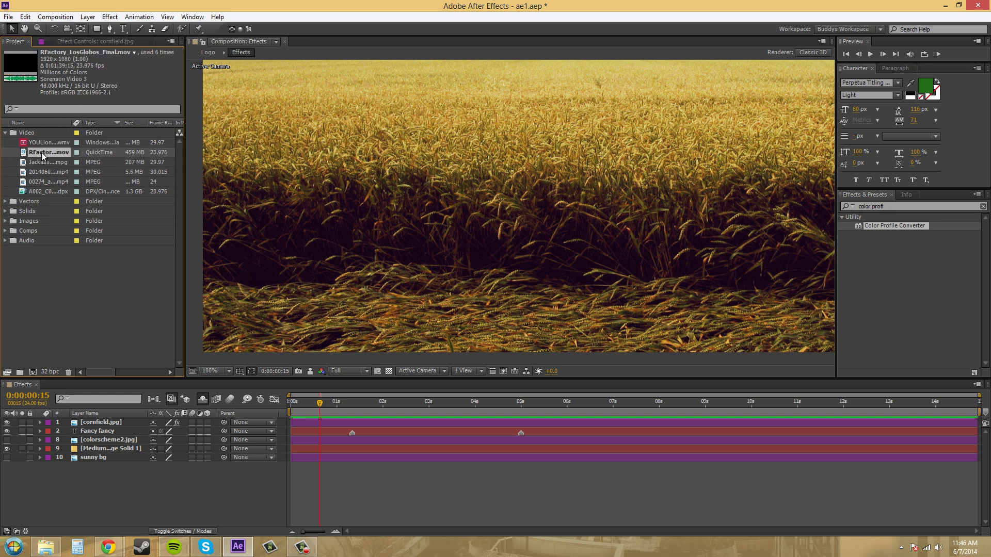
pyautogui.click(43, 141)
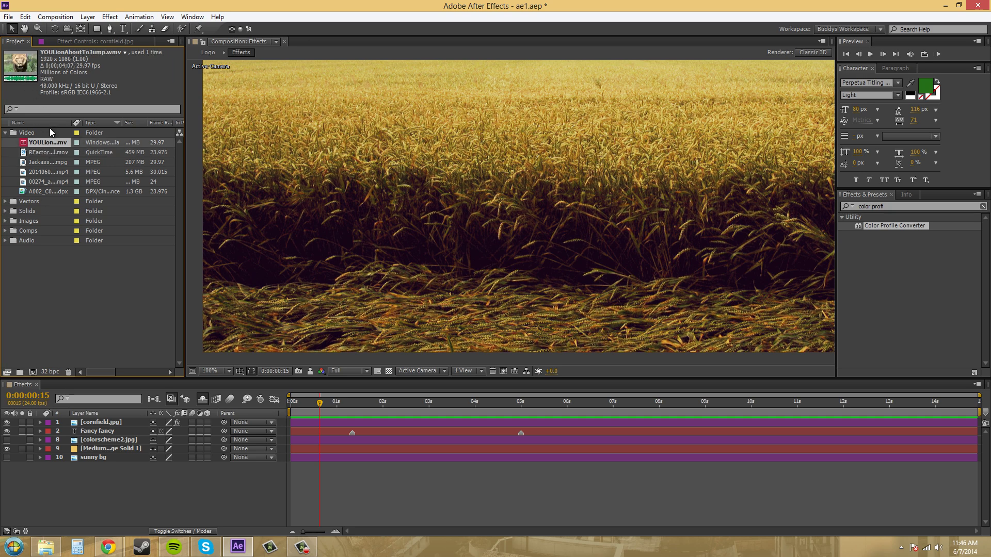
# Drop YOULionAboutToJump.wmv into the Effects composition as a new layer.
pyautogui.moveTo(138, 160); pyautogui.dragTo(522, 207)
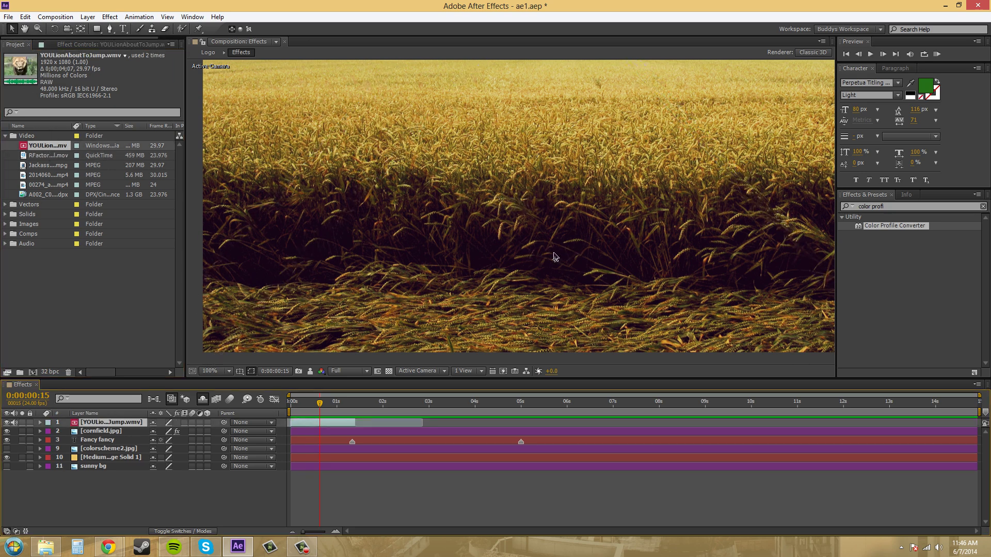
pyautogui.scroll(-3, 532, 236)
pyautogui.scroll(1, 531, 235)
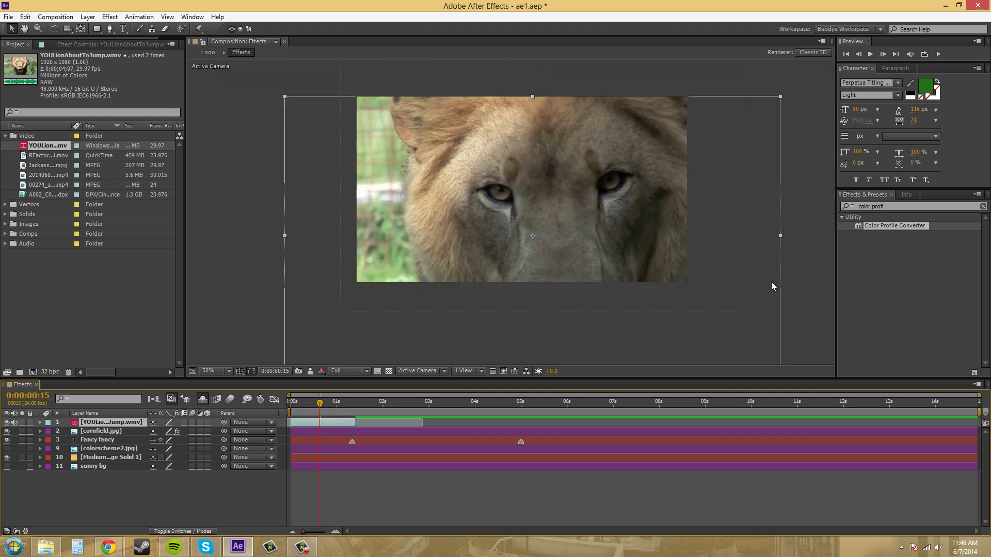
pyautogui.scroll(-1, 742, 298)
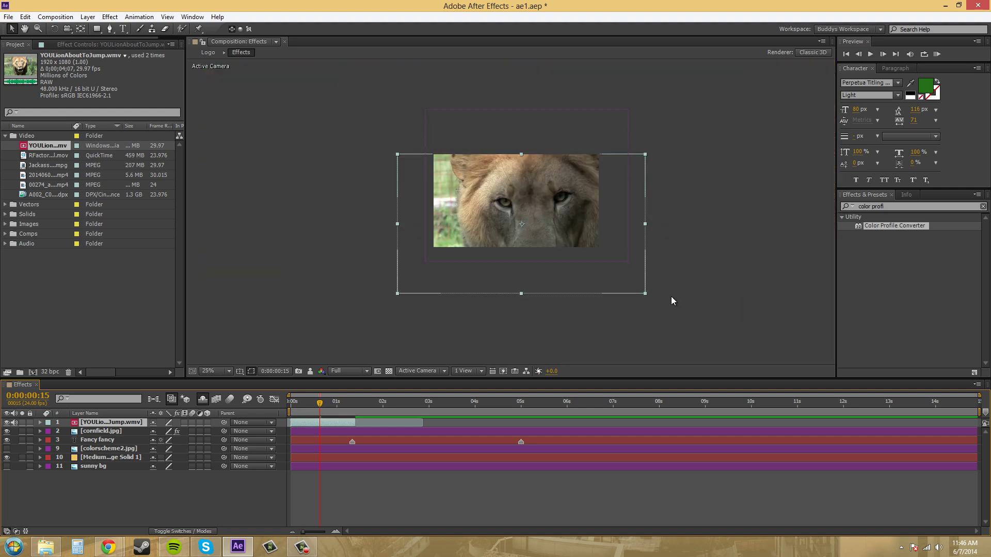
# Scale the lion layer down with a corner handle so it sits over the cornfield.
pyautogui.click(645, 294)
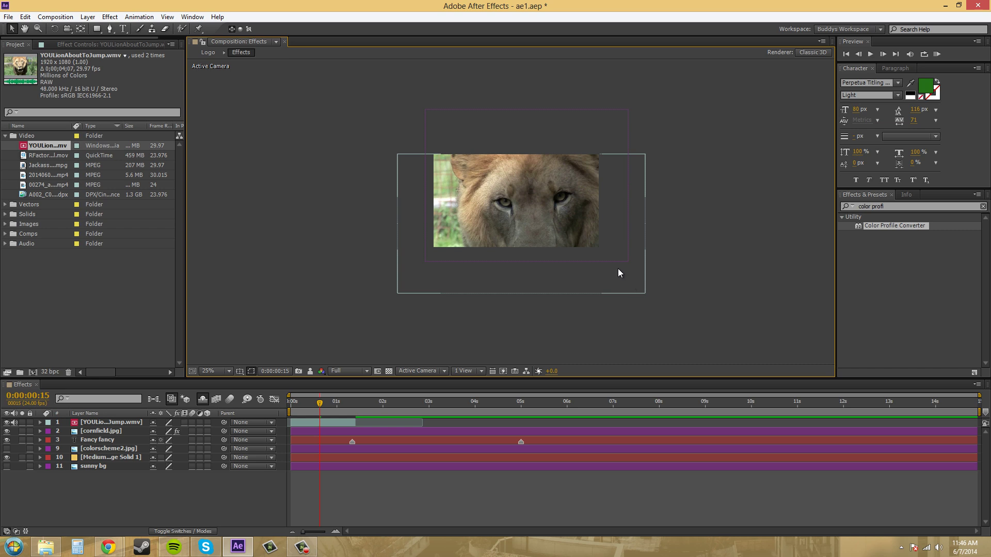
pyautogui.click(640, 293)
pyautogui.moveTo(643, 293); pyautogui.dragTo(540, 212)
pyautogui.scroll(4, 543, 211)
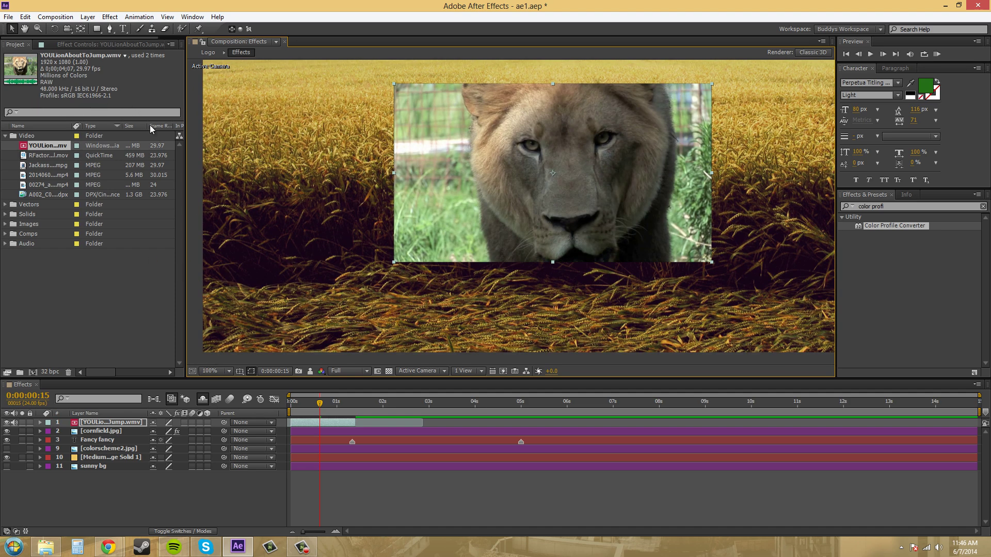
pyautogui.click(111, 497)
pyautogui.click(106, 432)
pyautogui.click(114, 422)
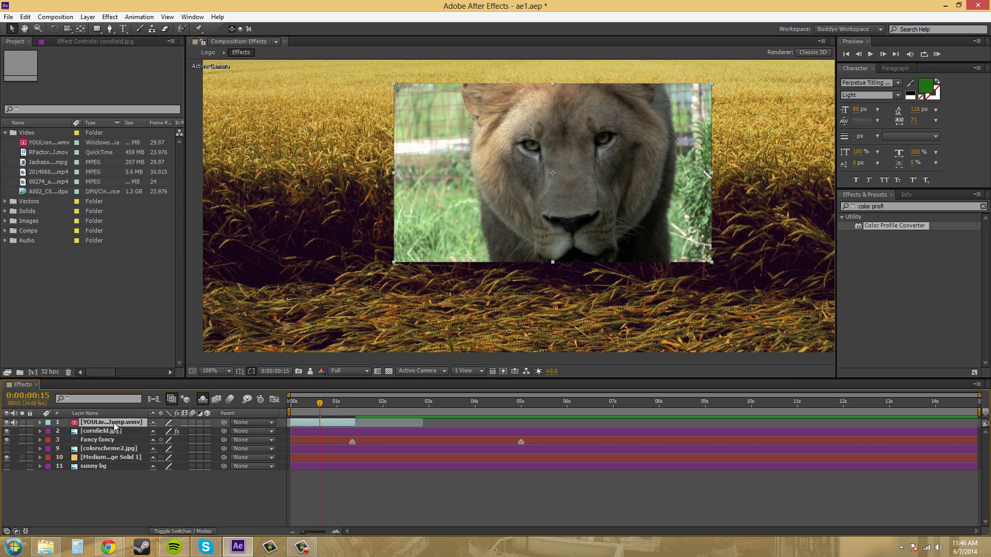
# Delete the lion layer and pan the cornfield image in the viewer.
pyautogui.press('Delete')
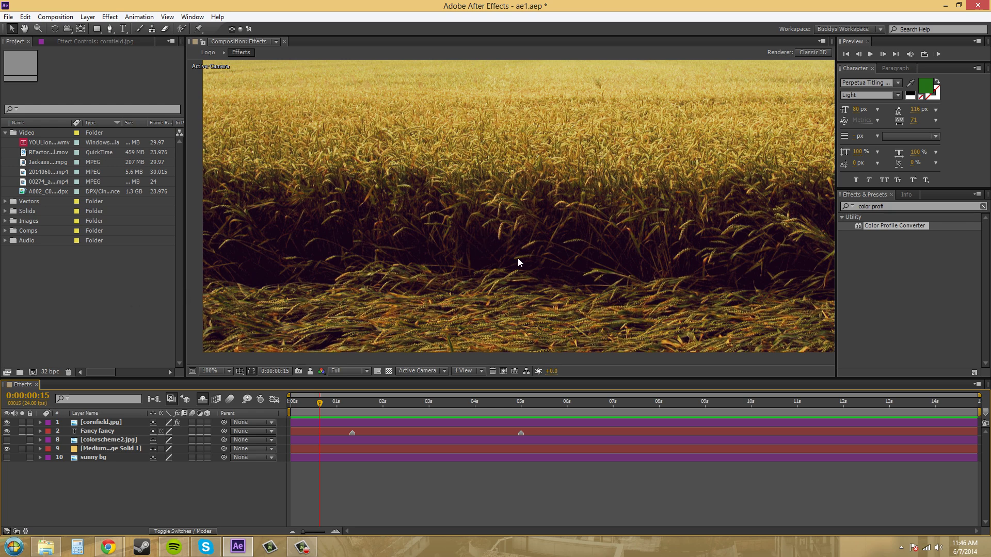
pyautogui.moveTo(584, 268); pyautogui.dragTo(542, 270)
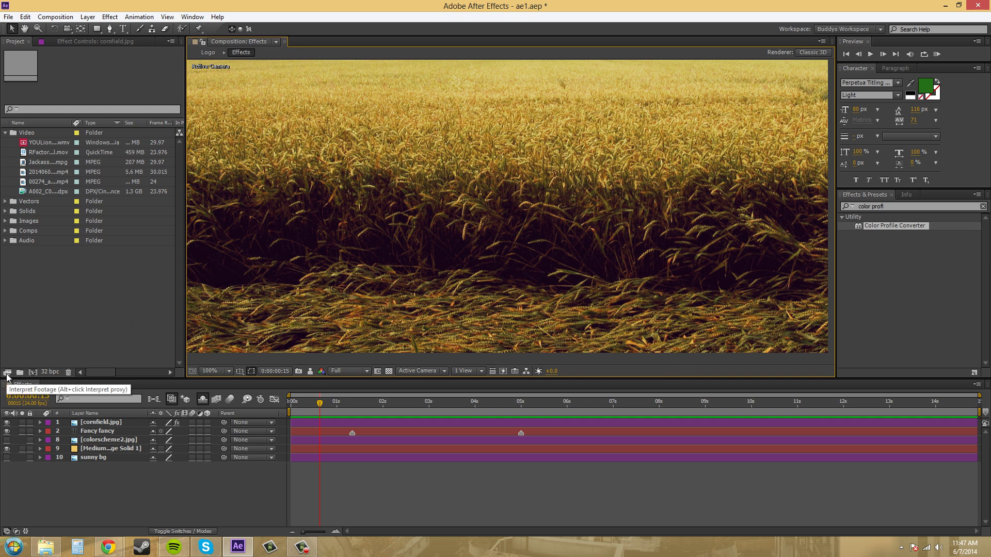
# Inspect the A002 DPX clip's Color Management options and Assign Profile list, closing without changes.
pyautogui.click(17, 355)
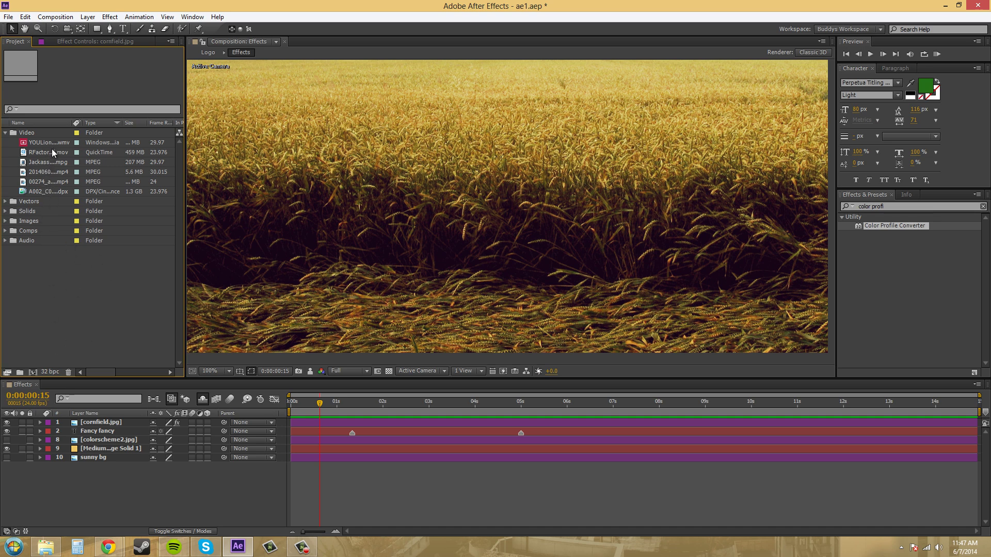
pyautogui.click(55, 191)
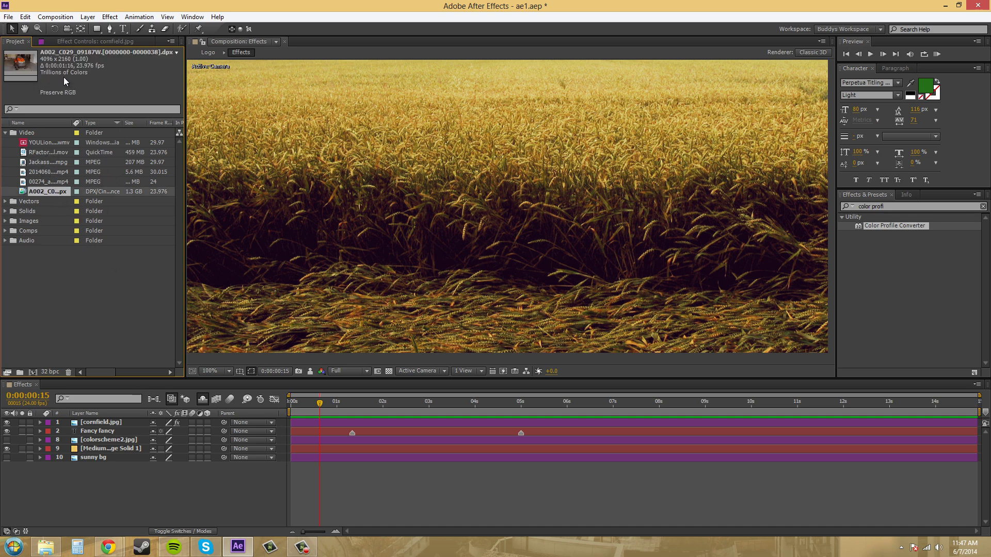
pyautogui.click(9, 369)
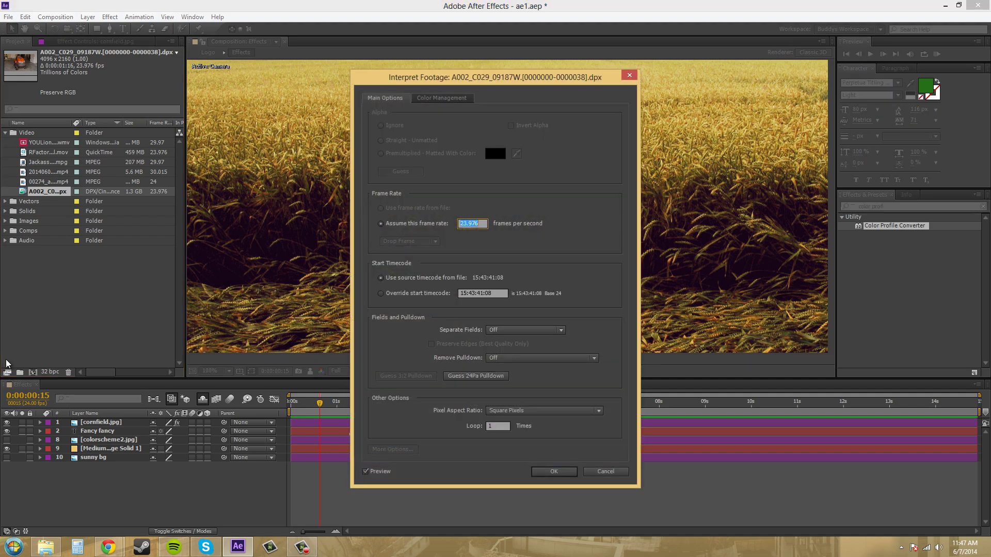
pyautogui.click(457, 99)
pyautogui.click(380, 140)
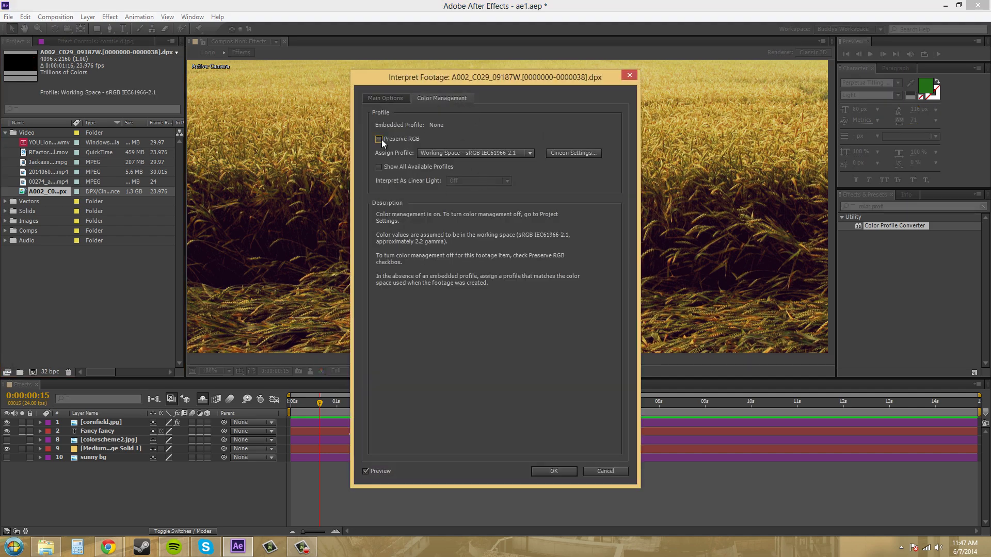
pyautogui.click(467, 153)
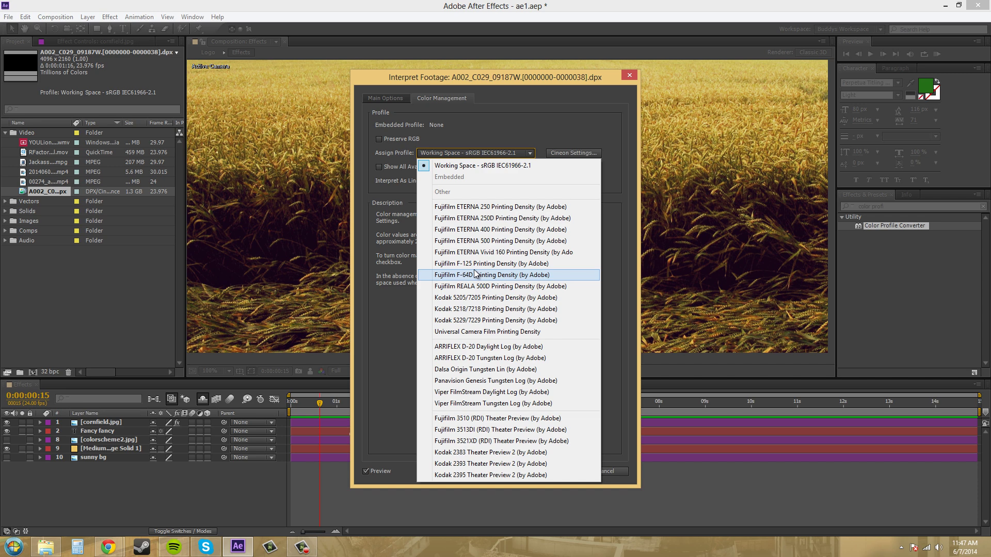
pyautogui.click(595, 129)
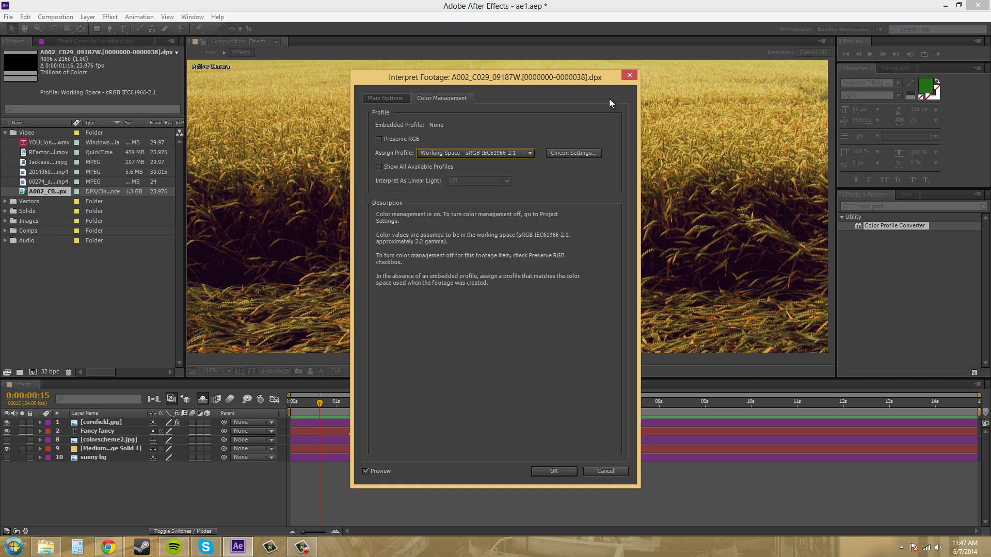
pyautogui.click(628, 76)
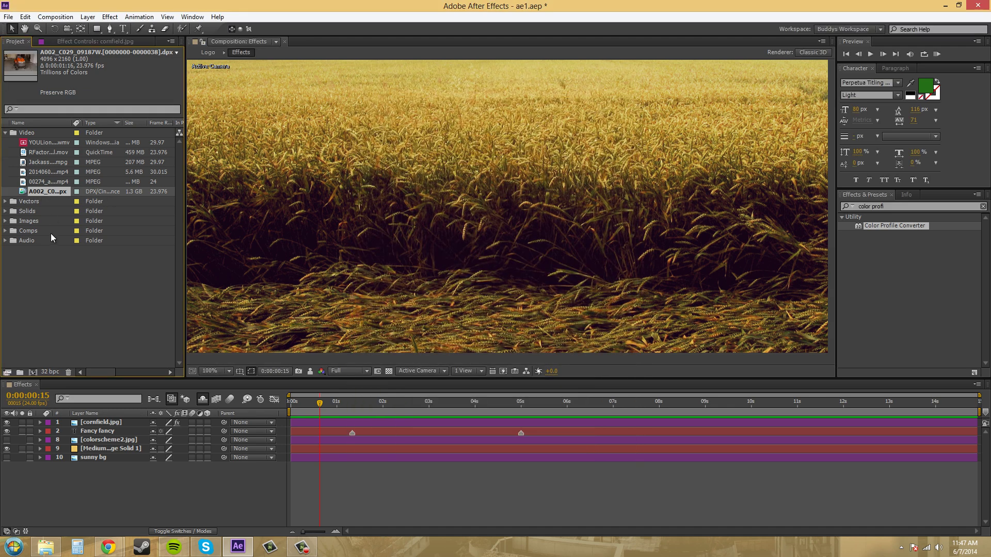
# Drag the A002 DPX tractor clip into the Effects composition as its top layer.
pyautogui.moveTo(47, 192); pyautogui.dragTo(103, 421)
pyautogui.scroll(-2, 453, 222)
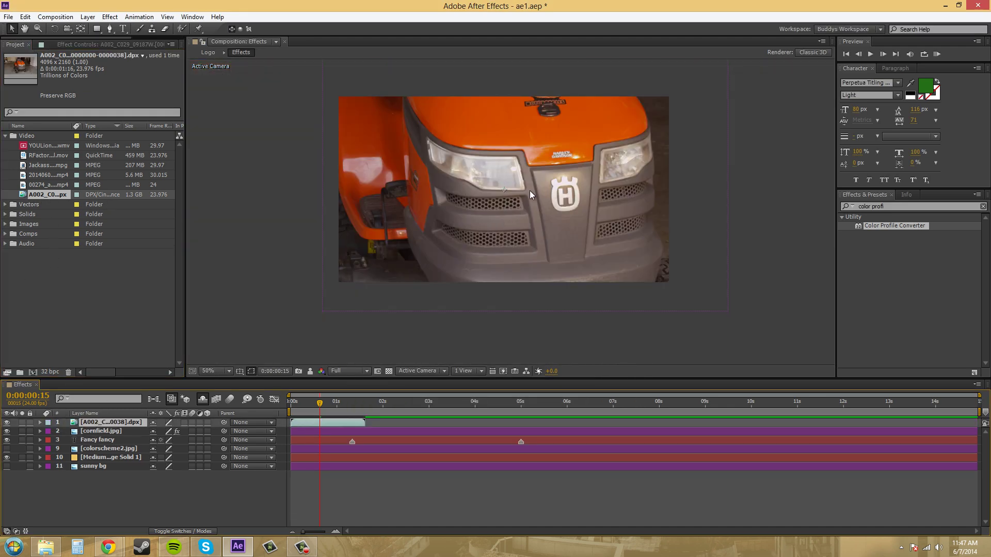
pyautogui.scroll(1, 492, 192)
pyautogui.scroll(-1, 490, 194)
pyautogui.scroll(1, 388, 189)
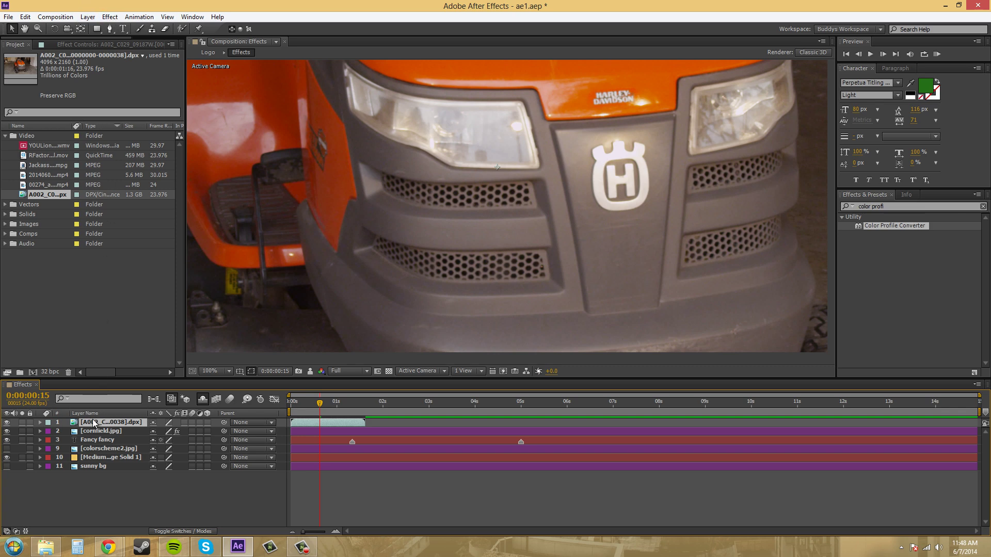
# In Interpret Footage, disable Preserve RGB, show all profiles, and assign SDTV NTSC to the DPX clip.
pyautogui.click(6, 371)
pyautogui.moveTo(496, 76); pyautogui.dragTo(850, 96)
pyautogui.click(808, 118)
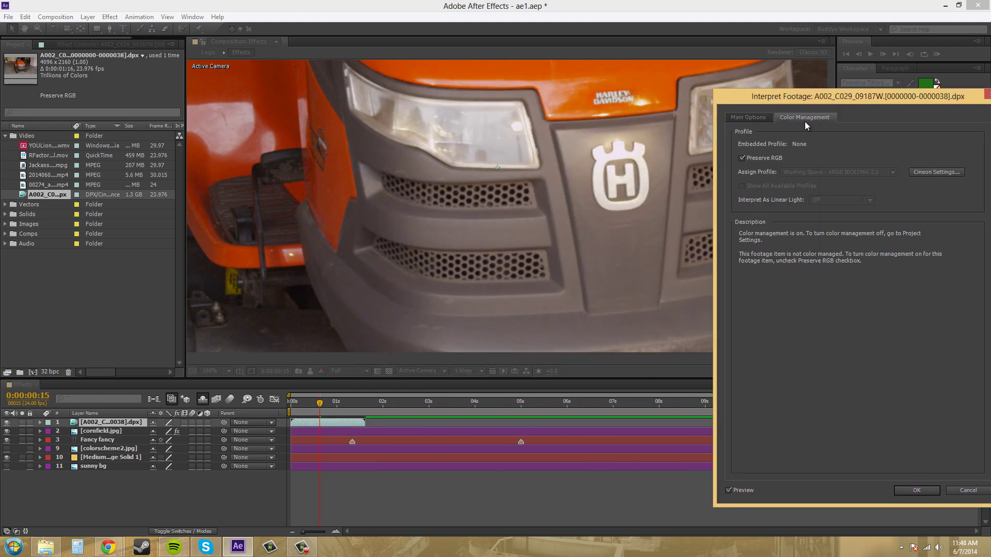
pyautogui.click(742, 158)
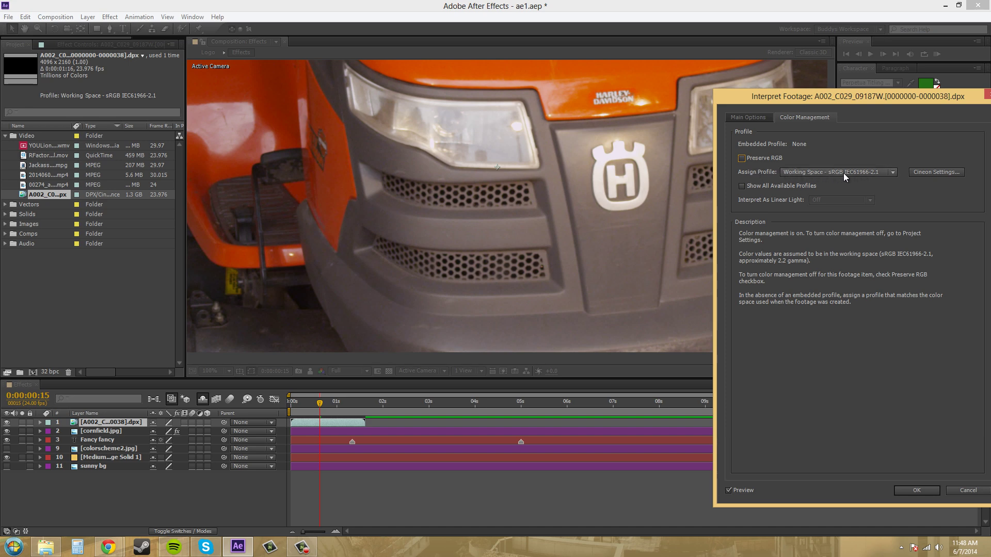
pyautogui.click(843, 173)
pyautogui.click(772, 177)
pyautogui.click(827, 175)
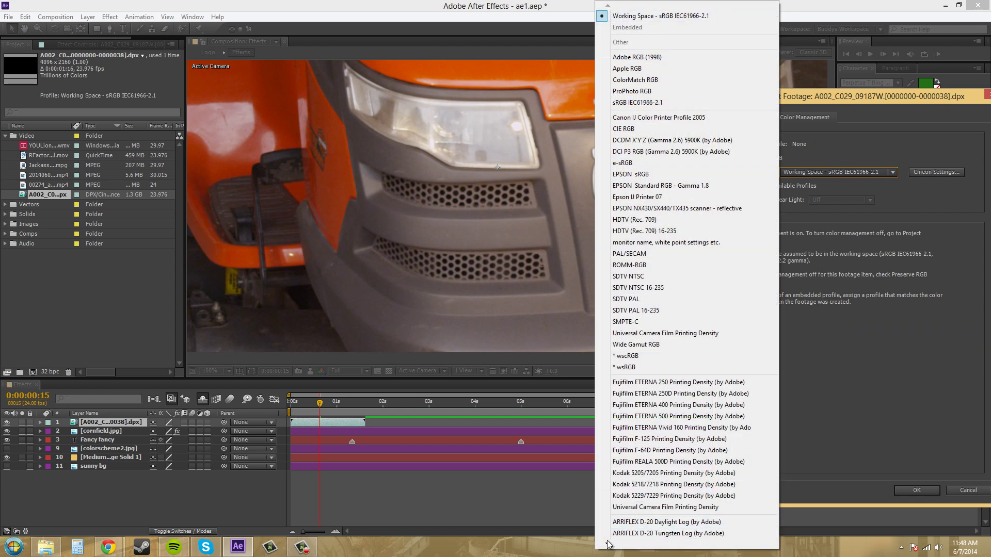
pyautogui.moveTo(607, 545)
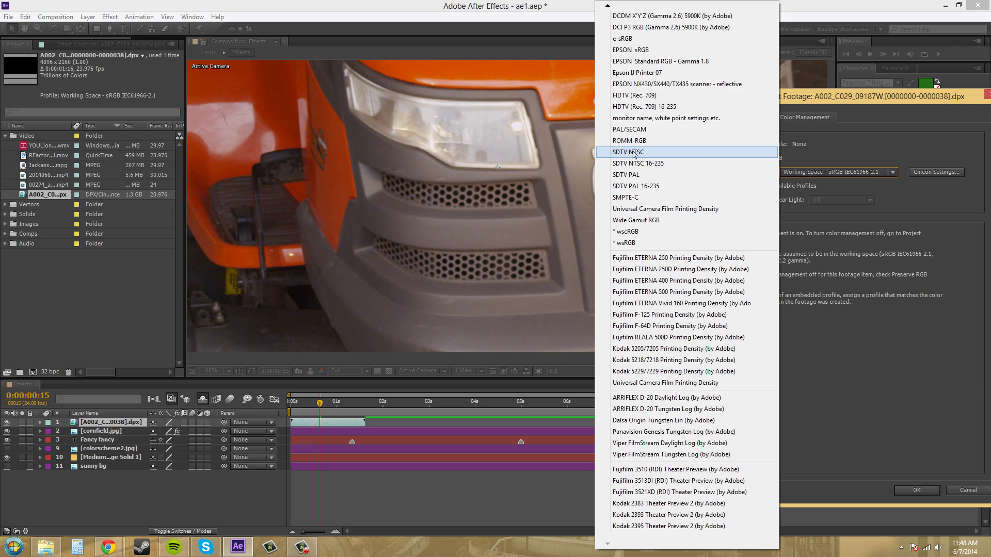
pyautogui.click(653, 154)
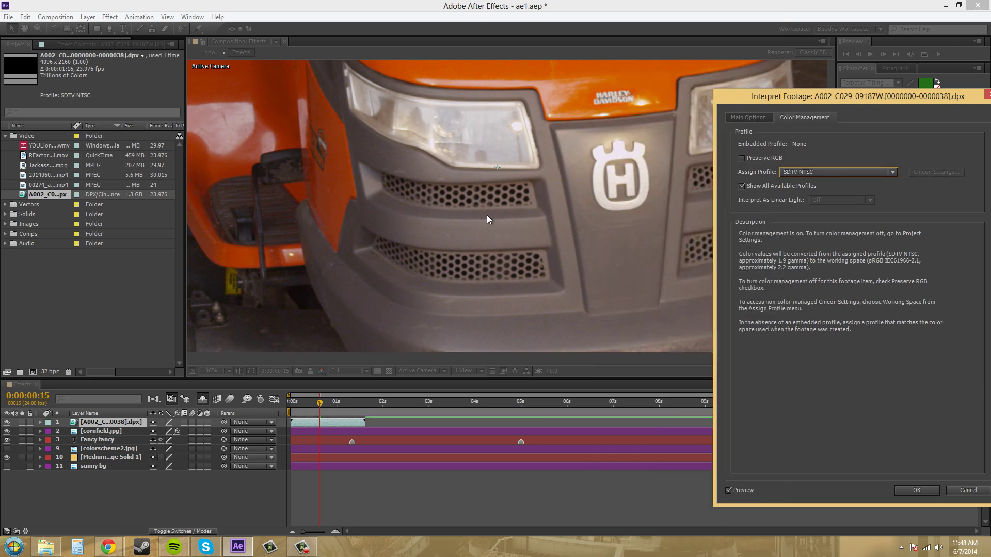
# Try the Fujifilm ETERNA 500, Kodak 5205/7205 and ARRIFLEX D-20 Tungsten Log profiles on the clip.
pyautogui.click(829, 172)
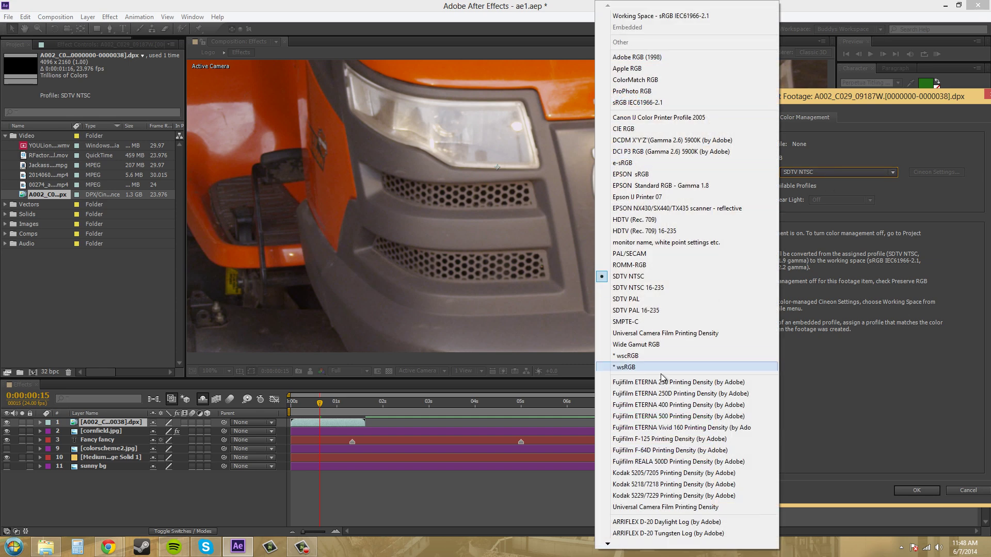
pyautogui.click(683, 416)
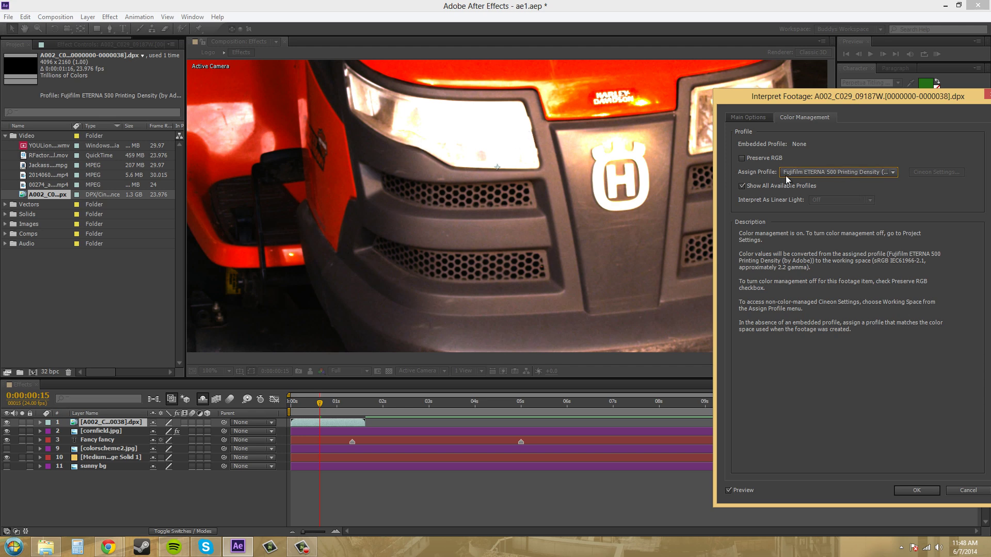
pyautogui.click(846, 172)
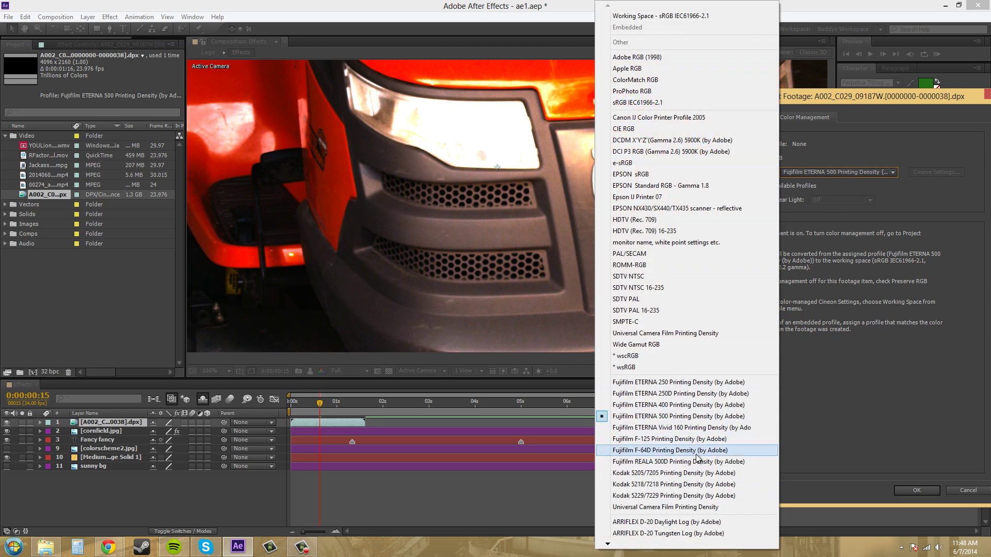
pyautogui.click(685, 474)
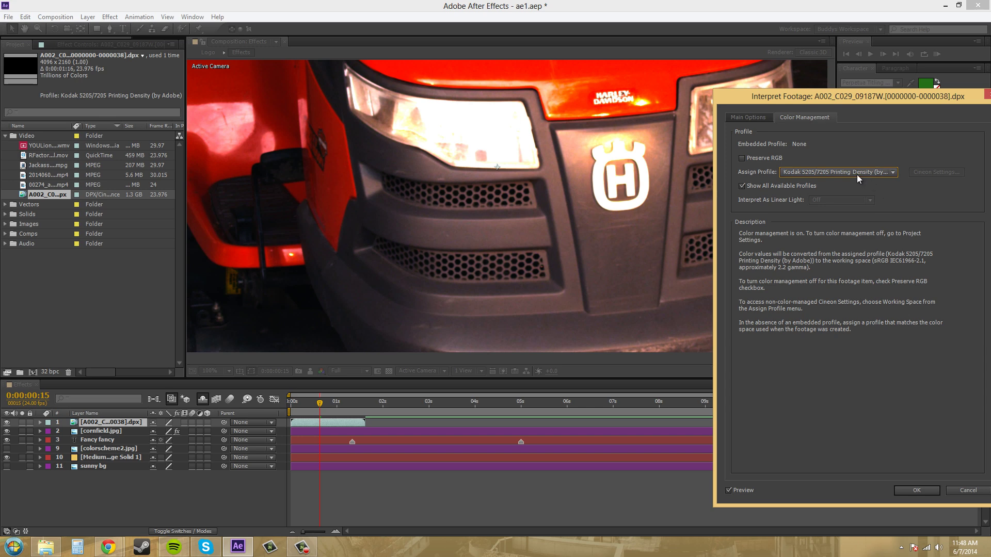
pyautogui.click(855, 173)
pyautogui.click(673, 534)
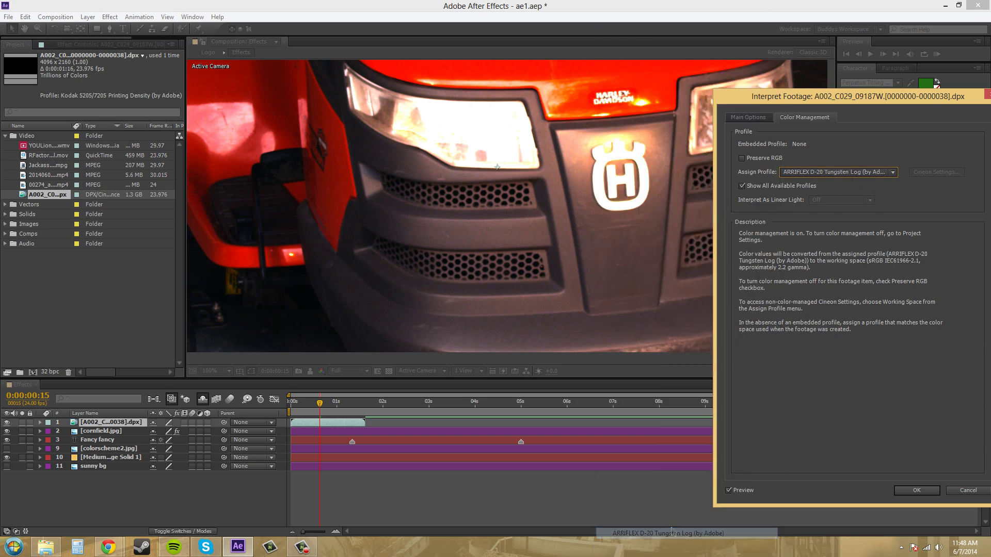
# Try Universal Camera Film Printing Density, then assign Canon IJ Color Printer Profile 2005.
pyautogui.click(862, 168)
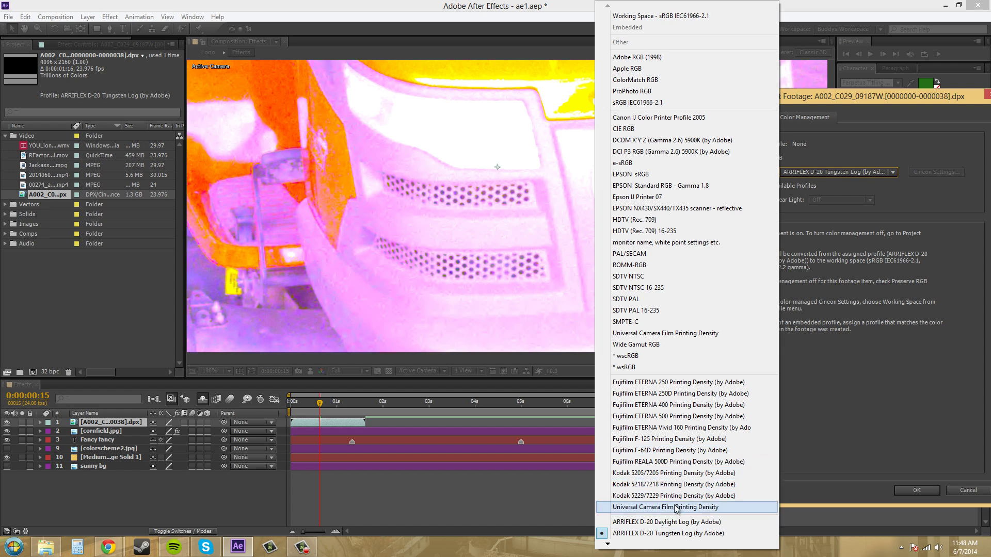
pyautogui.click(665, 506)
pyautogui.click(850, 172)
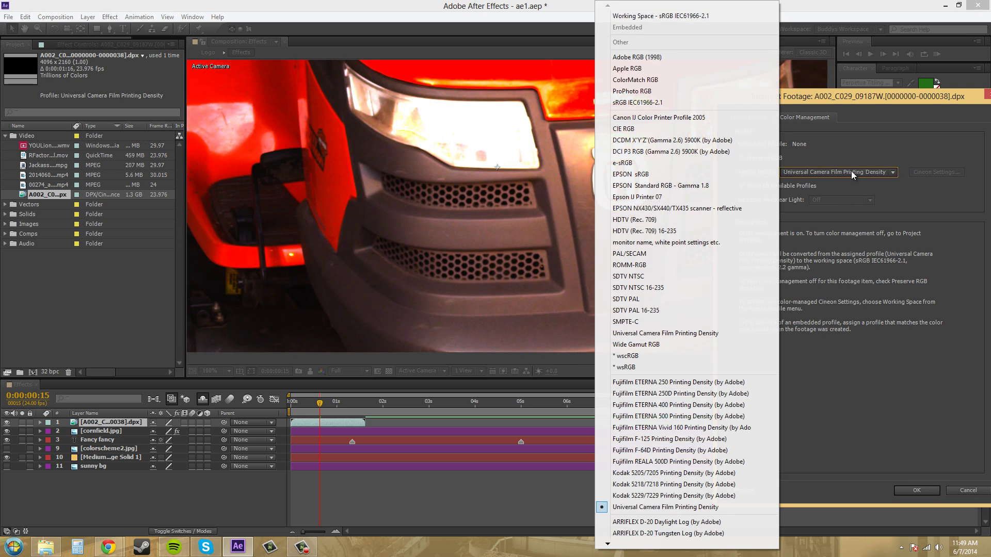
pyautogui.click(691, 119)
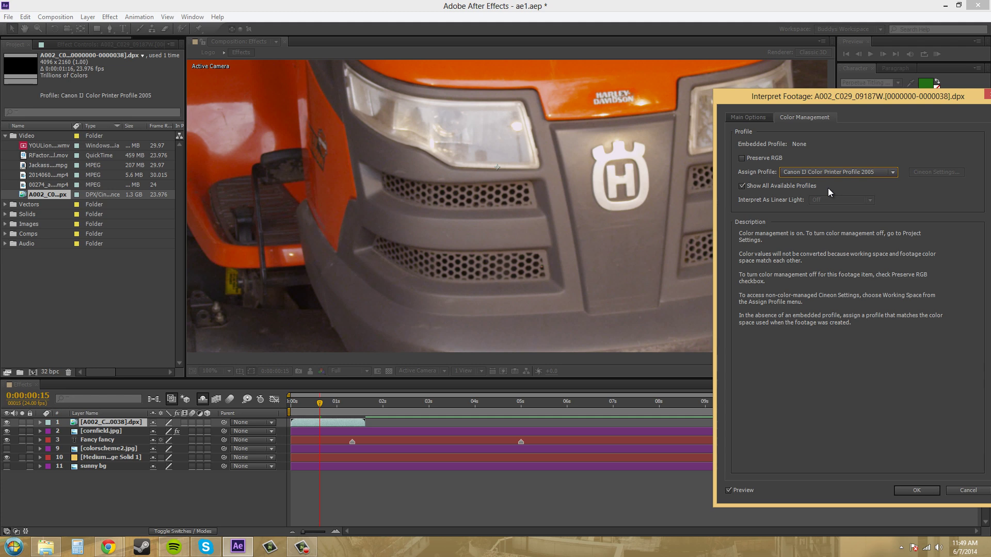
# Hide the extra profiles and reassign Working Space - sRGB IEC61966-2.1 to the clip.
pyautogui.click(741, 186)
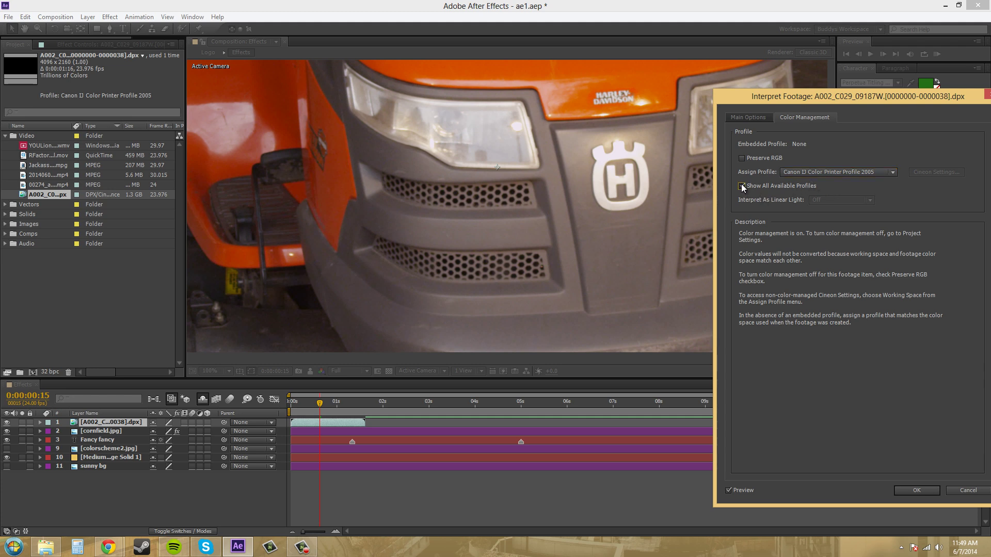
pyautogui.click(810, 174)
pyautogui.click(825, 184)
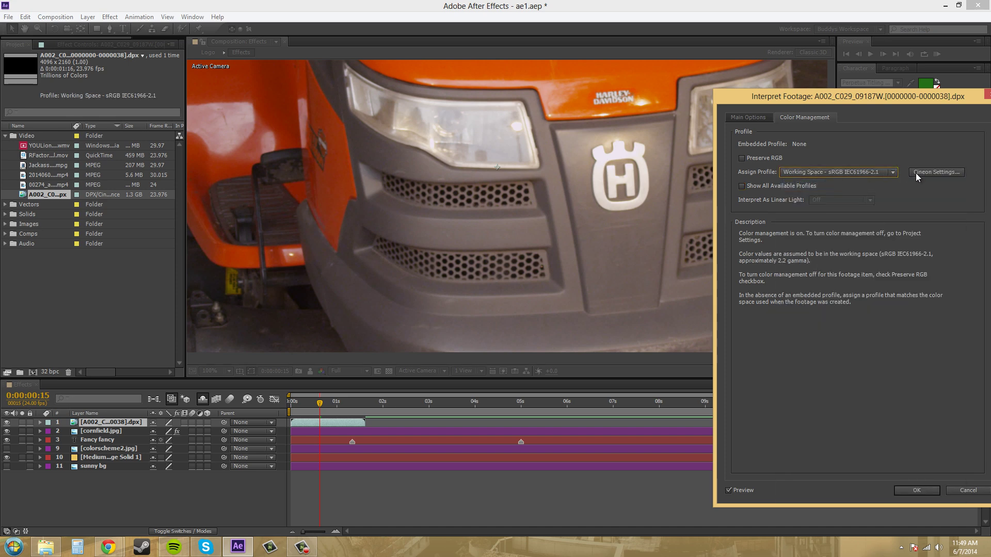
# Review the Cineon settings, keeping Full Range, and confirm them.
pyautogui.click(935, 173)
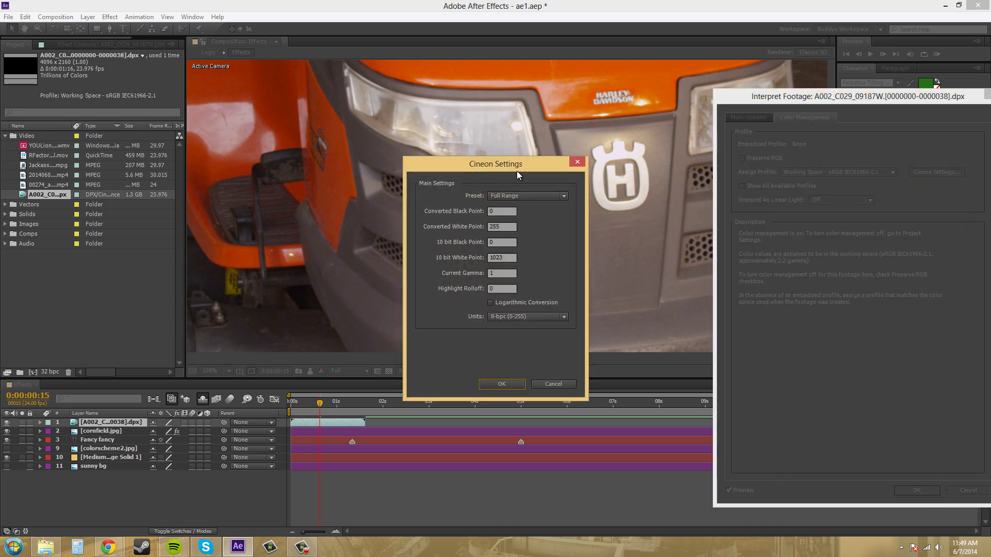
pyautogui.moveTo(517, 174); pyautogui.dragTo(458, 176)
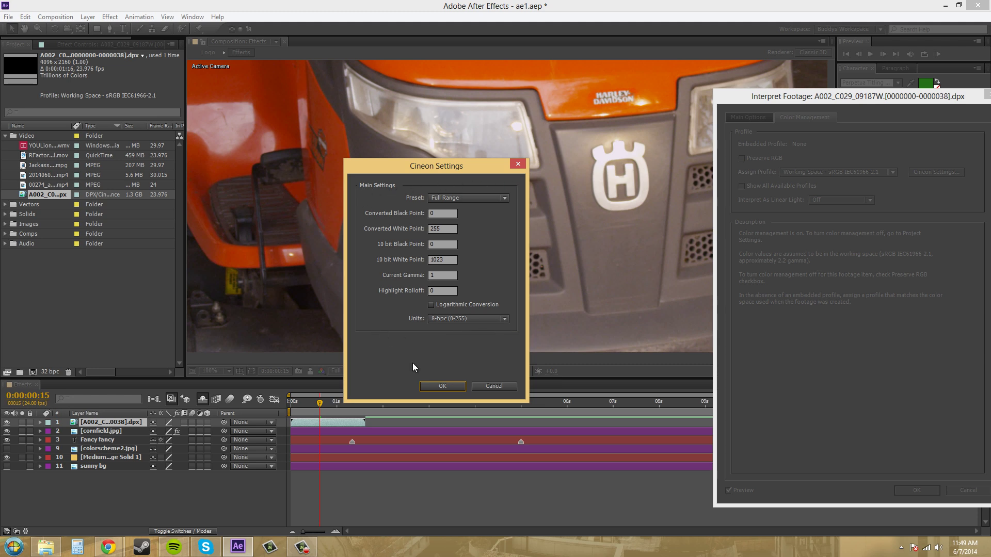
pyautogui.click(443, 386)
pyautogui.moveTo(902, 103); pyautogui.dragTo(739, 103)
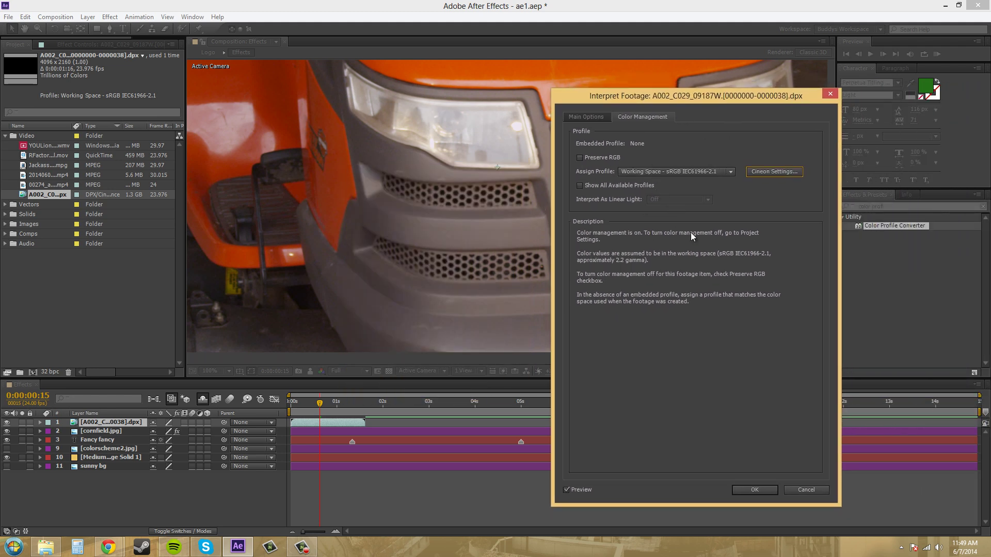